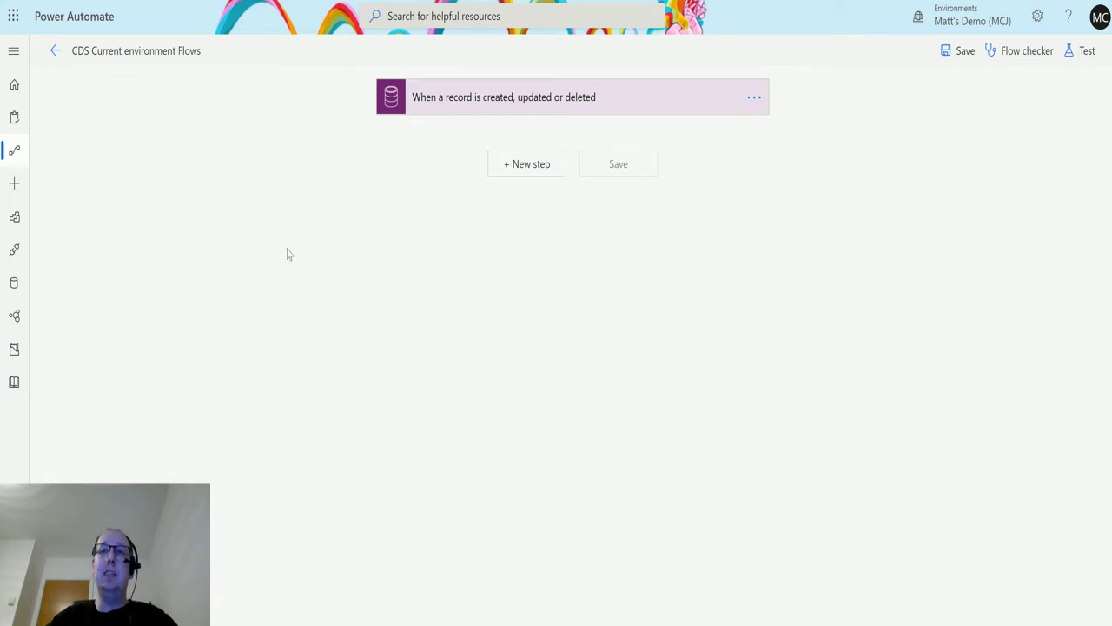
- Review the settings of the record trigger, including its advanced options
click(644, 98)
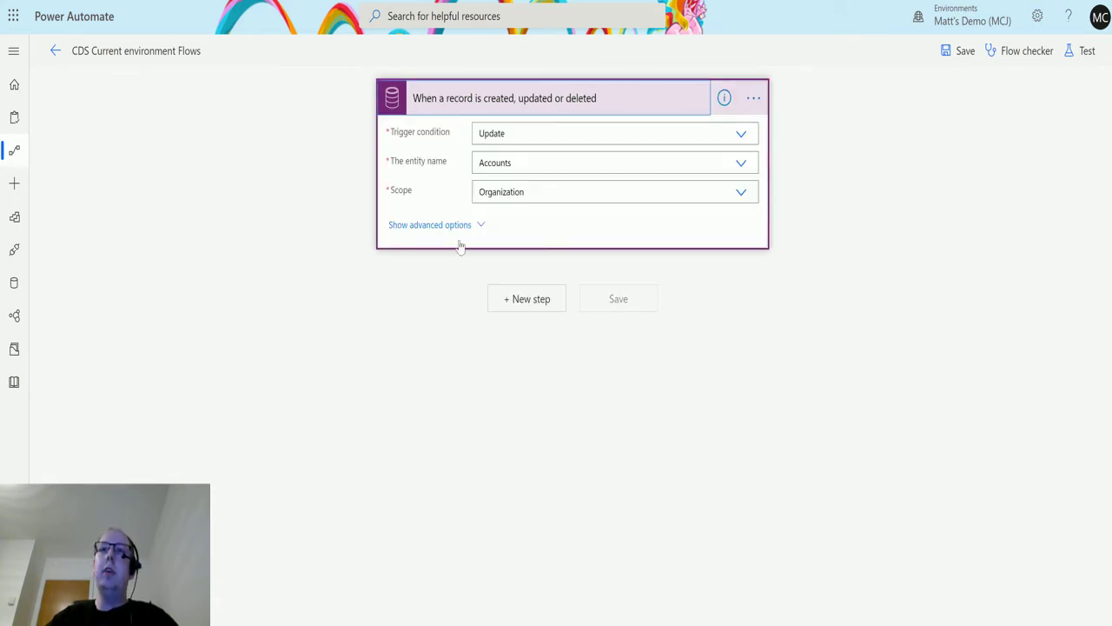
click(414, 225)
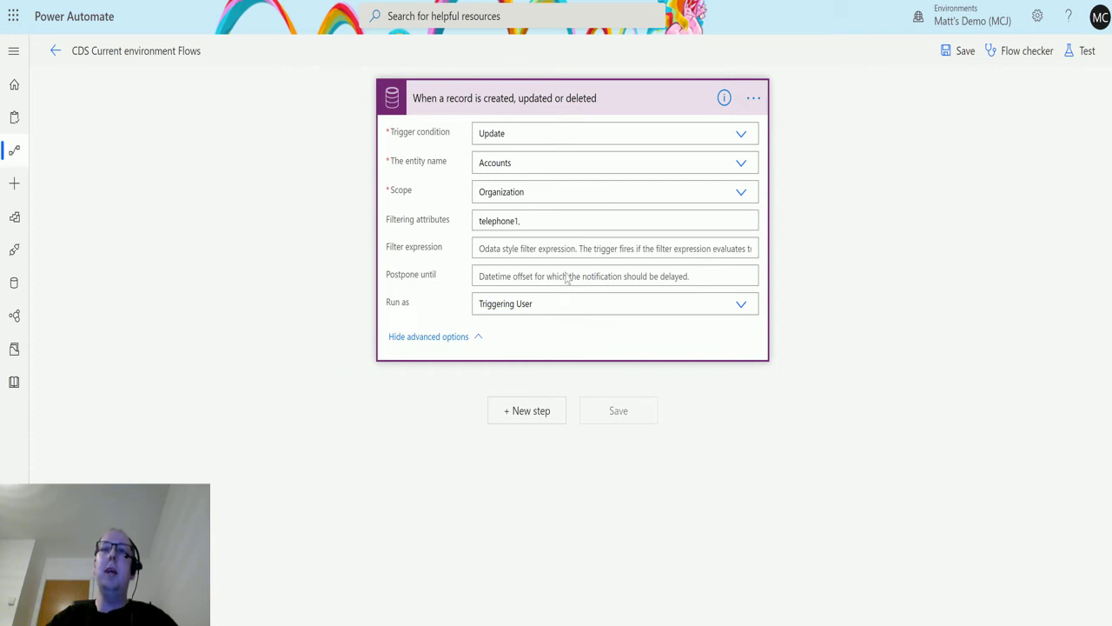
click(652, 113)
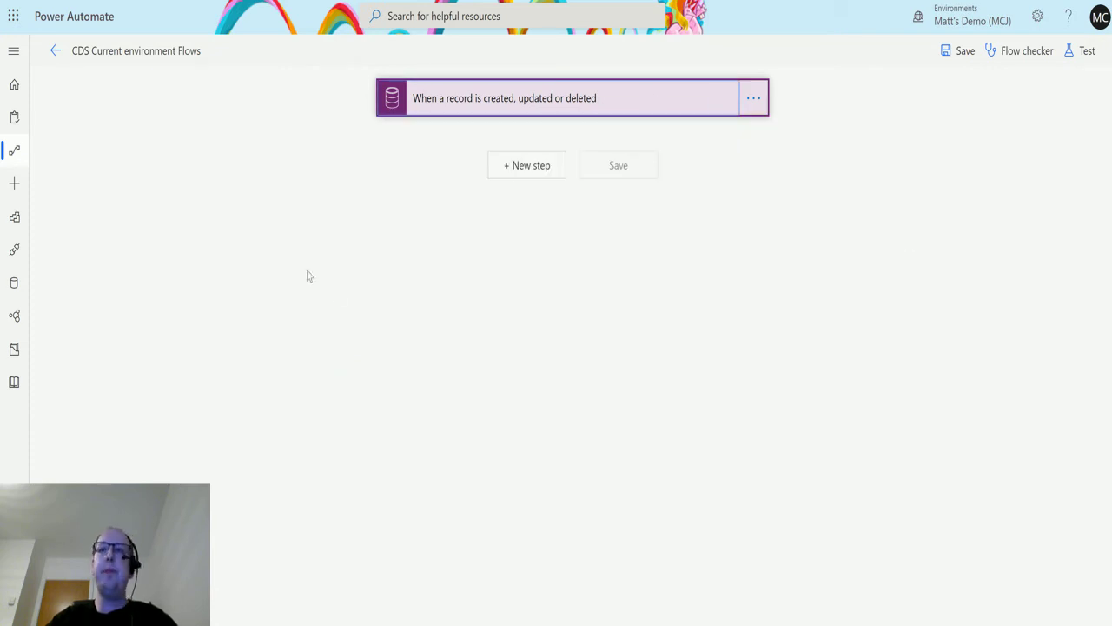
- Add a Get file or image content action from Common Data Service (current environment) after the trigger
click(529, 167)
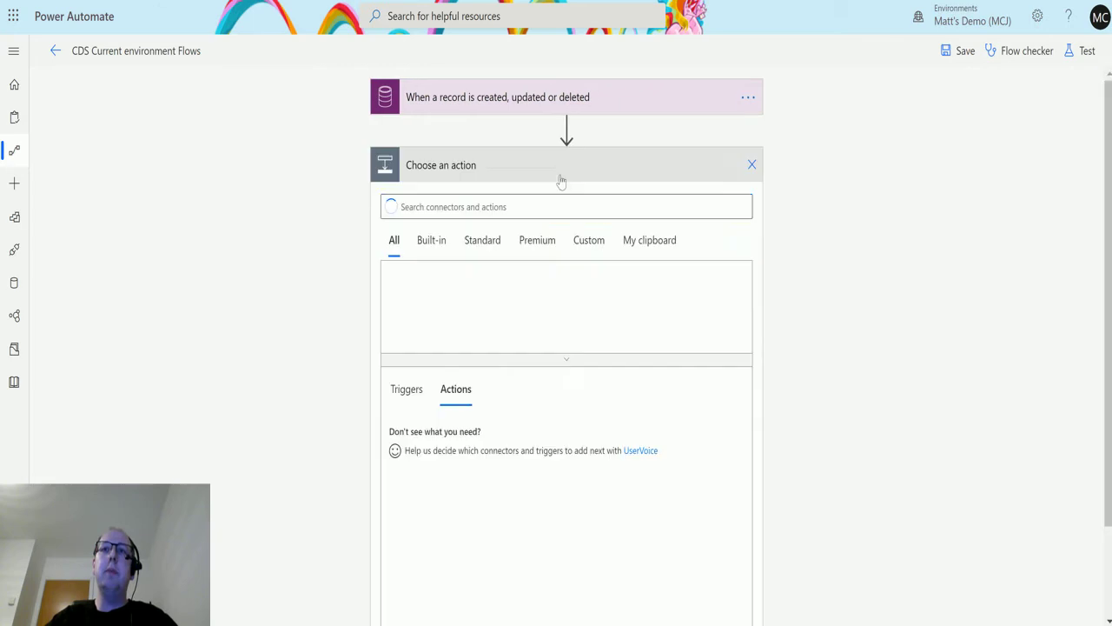
text(co)
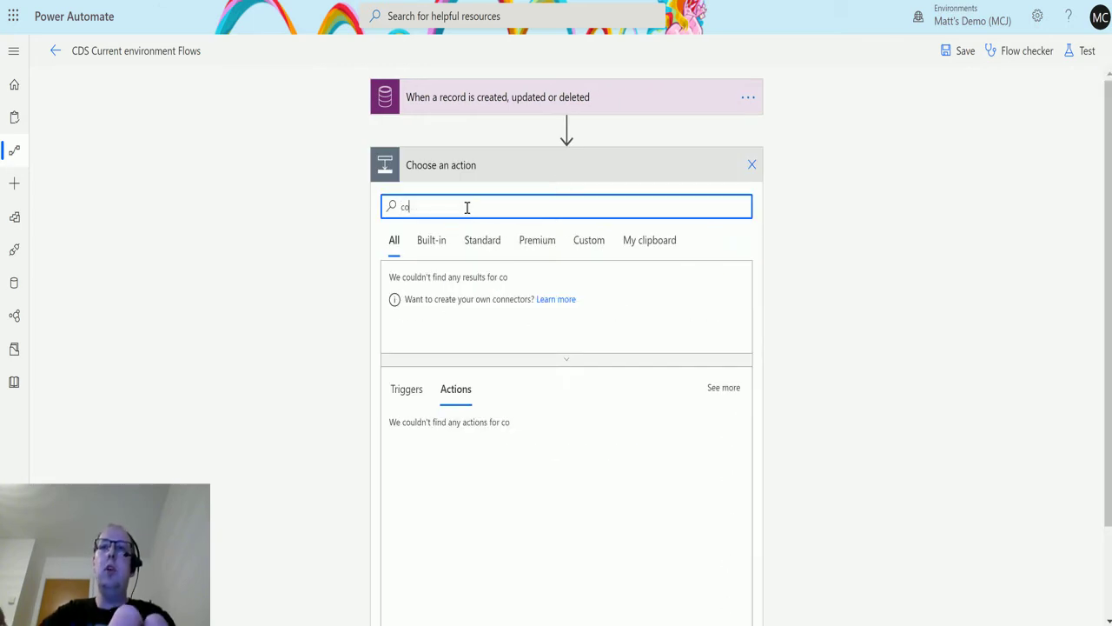
text(mmon data)
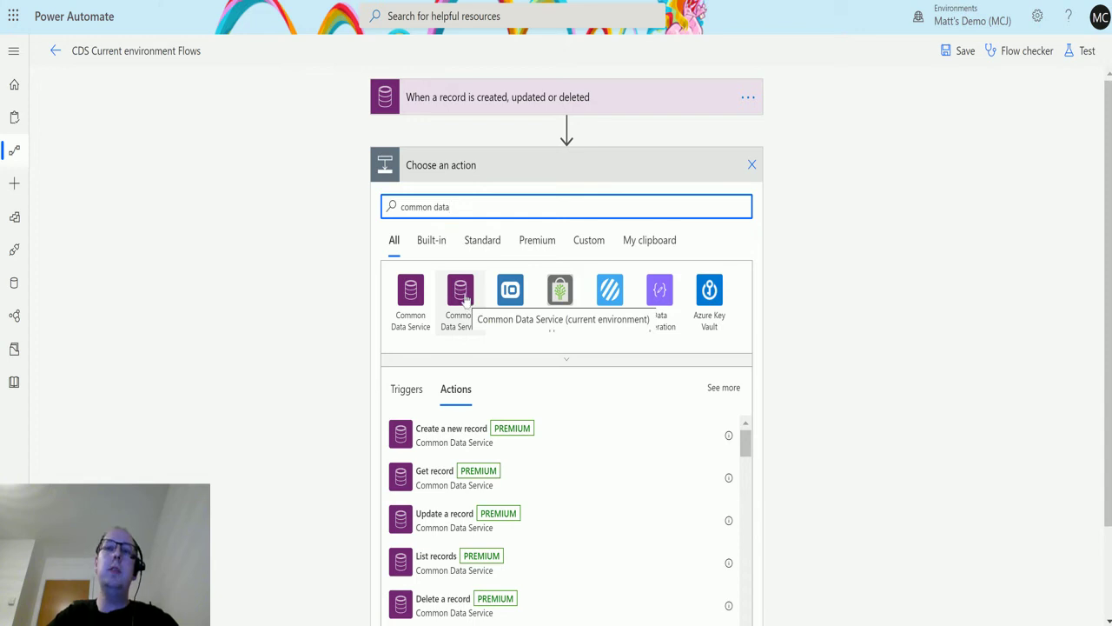
click(461, 293)
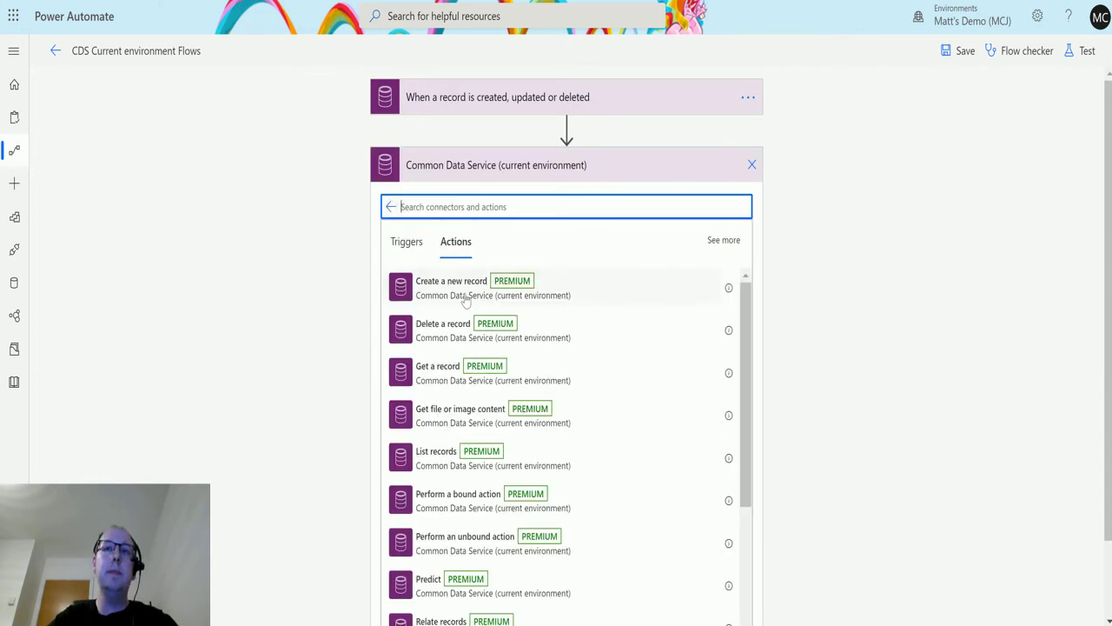
click(480, 417)
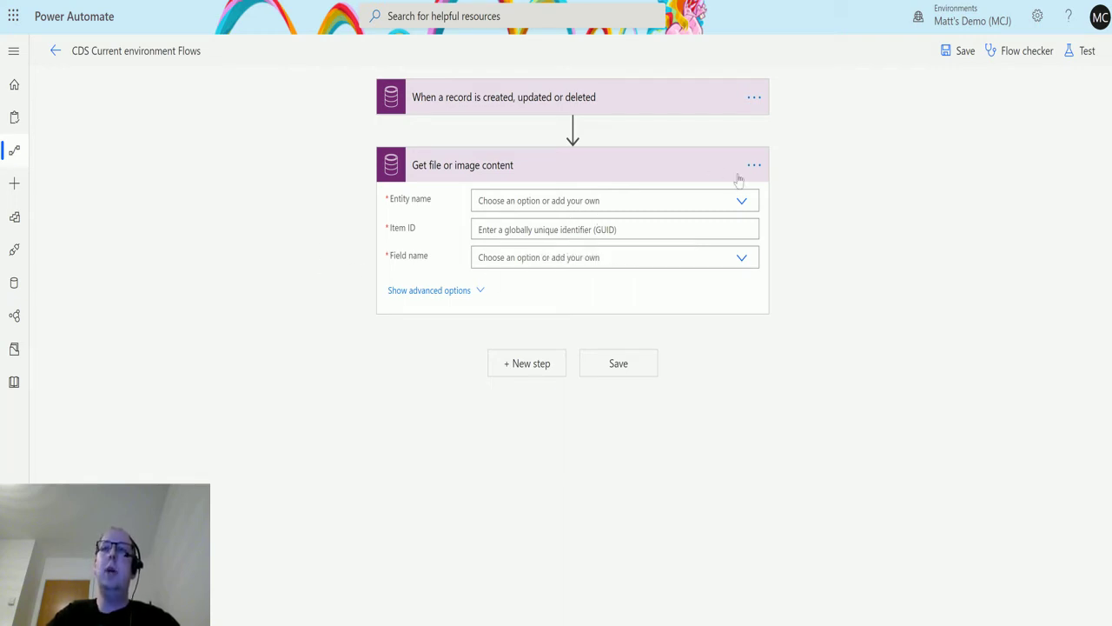
- Configure the file content action with entity Accounts, the trigger's Account as item ID and field Test FILE 1, and reveal its advanced options
click(678, 199)
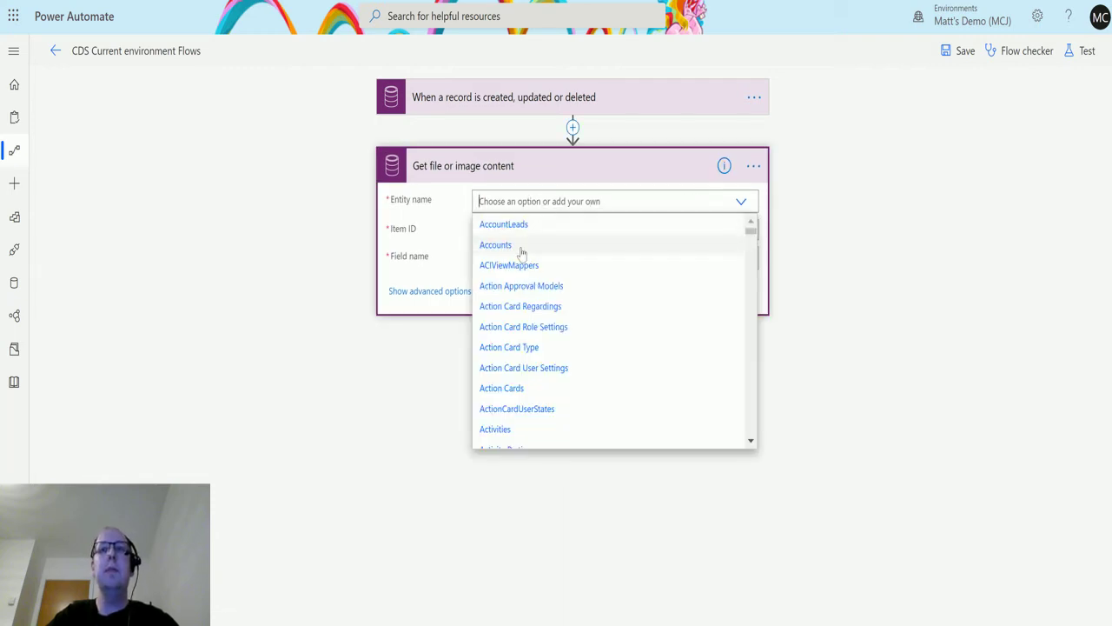
click(522, 247)
click(521, 229)
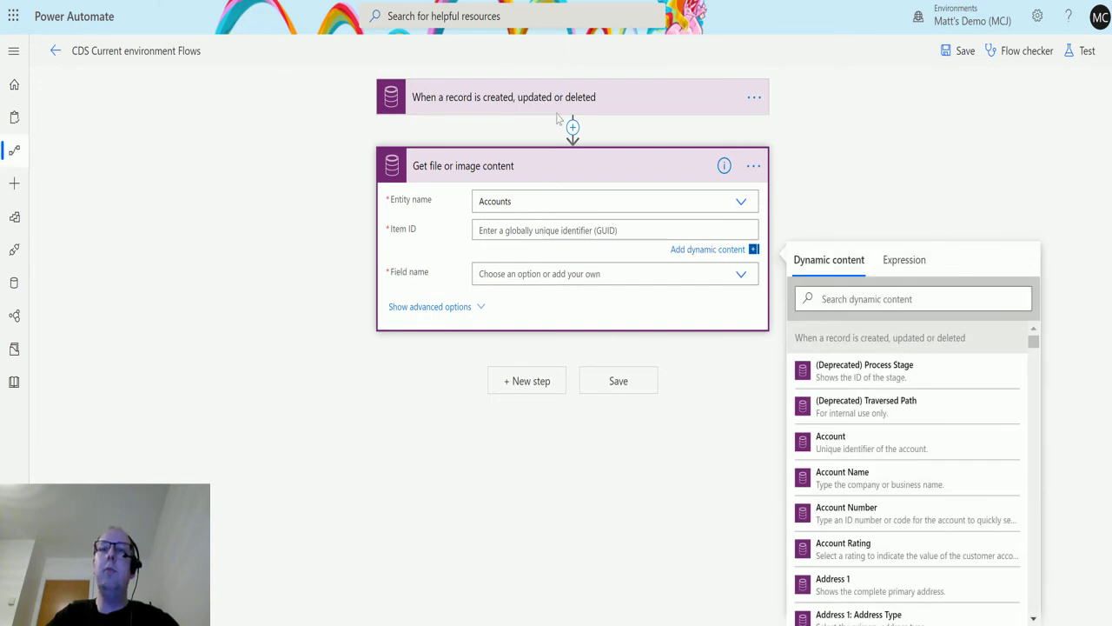
click(869, 449)
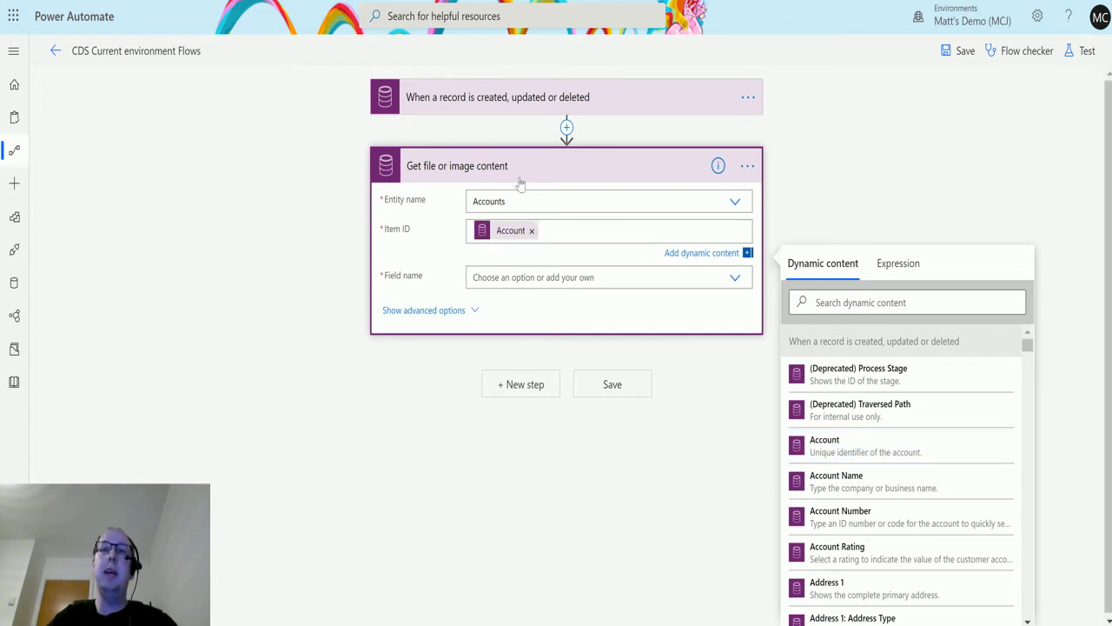
click(728, 283)
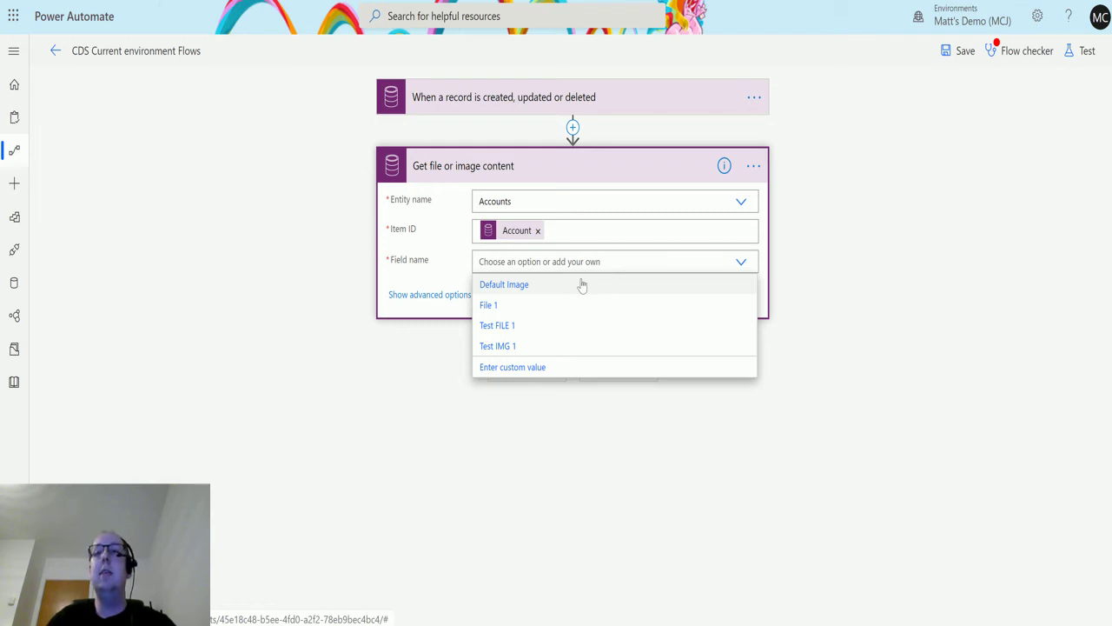
click(533, 326)
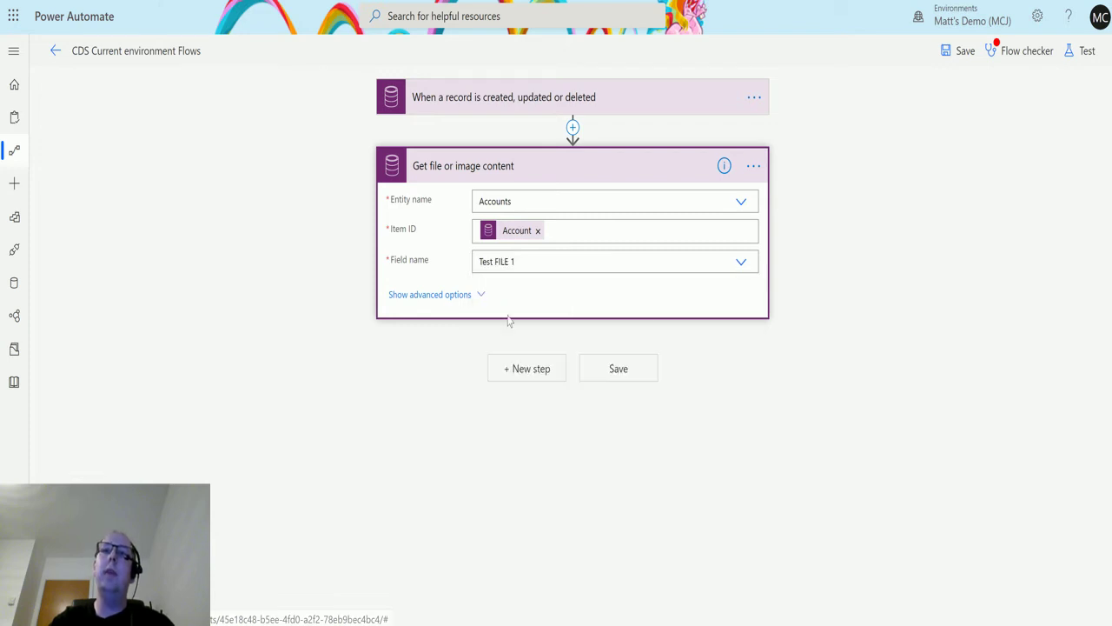
click(452, 300)
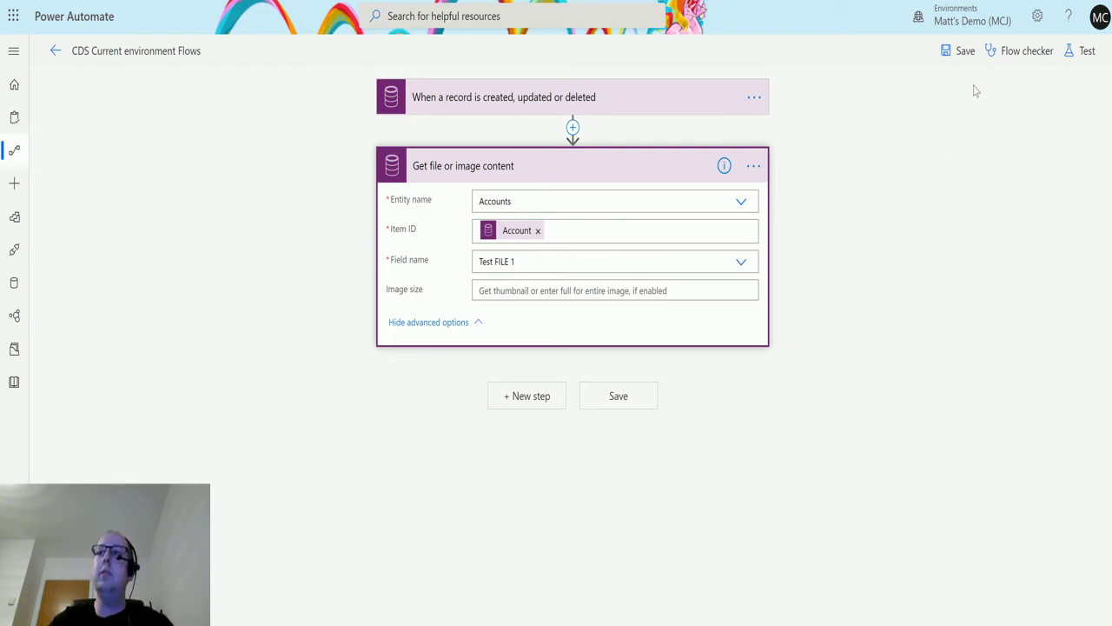
- Save the flow and start a test in which the trigger action is performed manually
click(1085, 52)
click(994, 89)
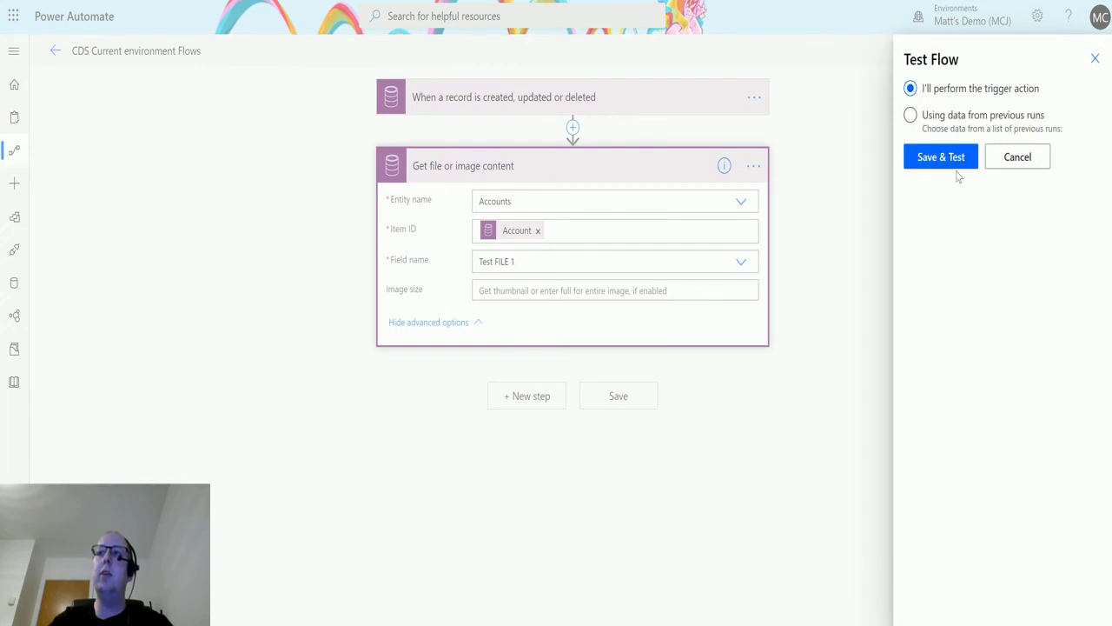
click(934, 159)
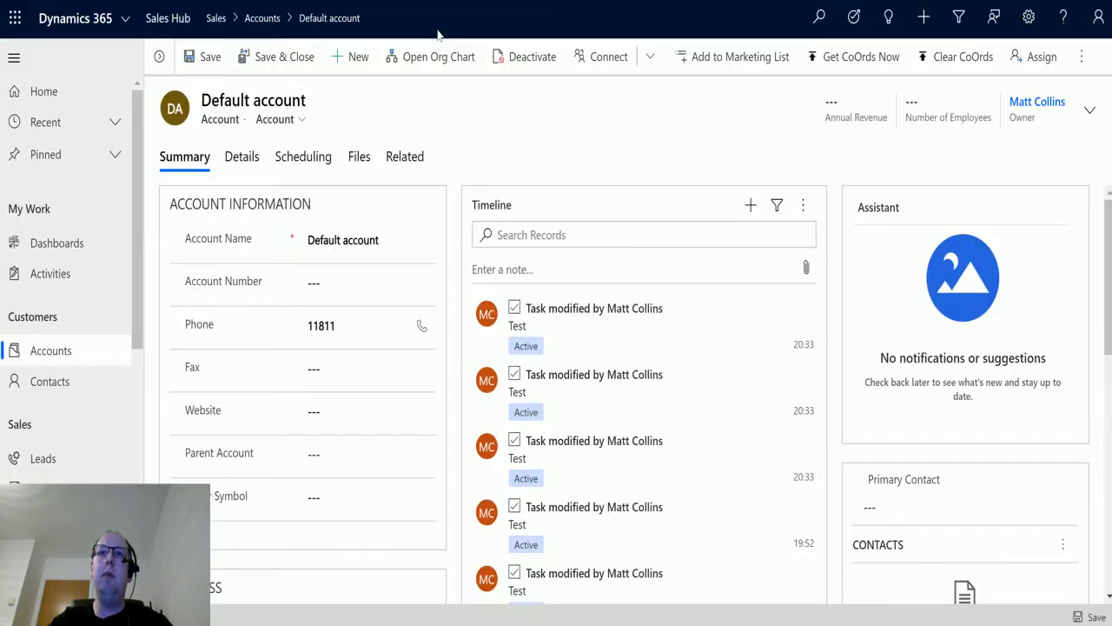
- In the Dynamics 365 record Default account, remove the last two digits of the phone number and save the record
click(346, 324)
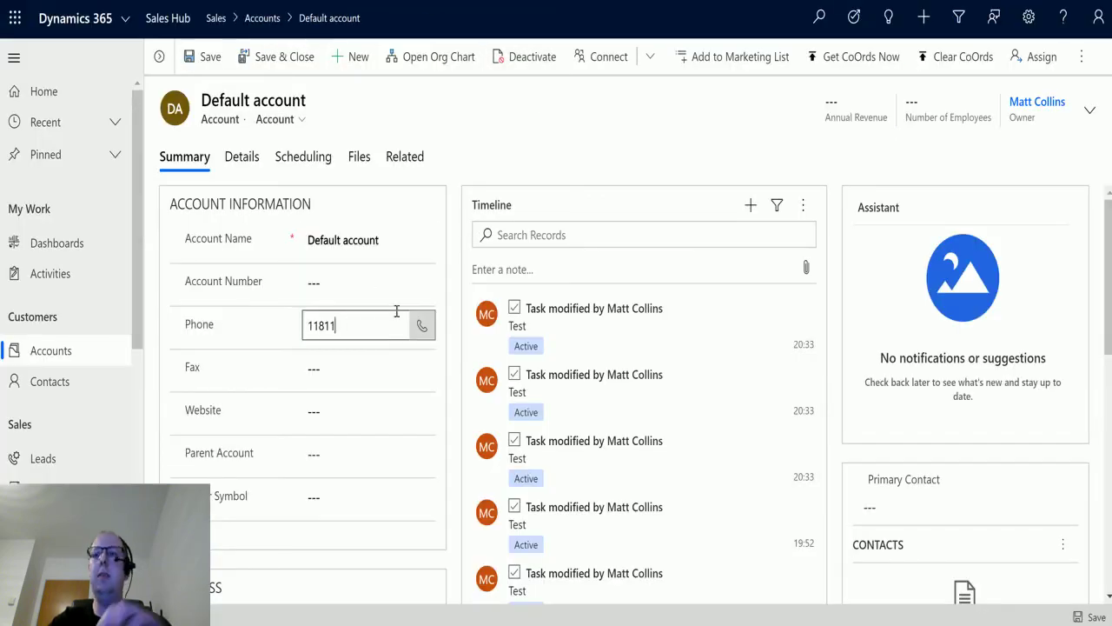
key(BackSpace)
key(BackSpace)
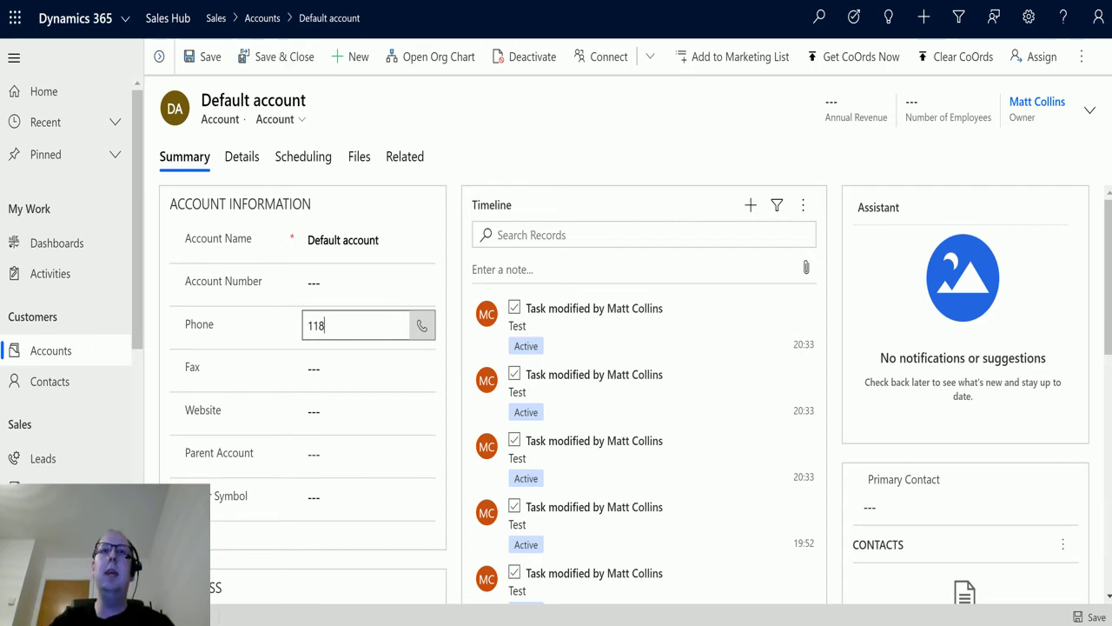
click(203, 58)
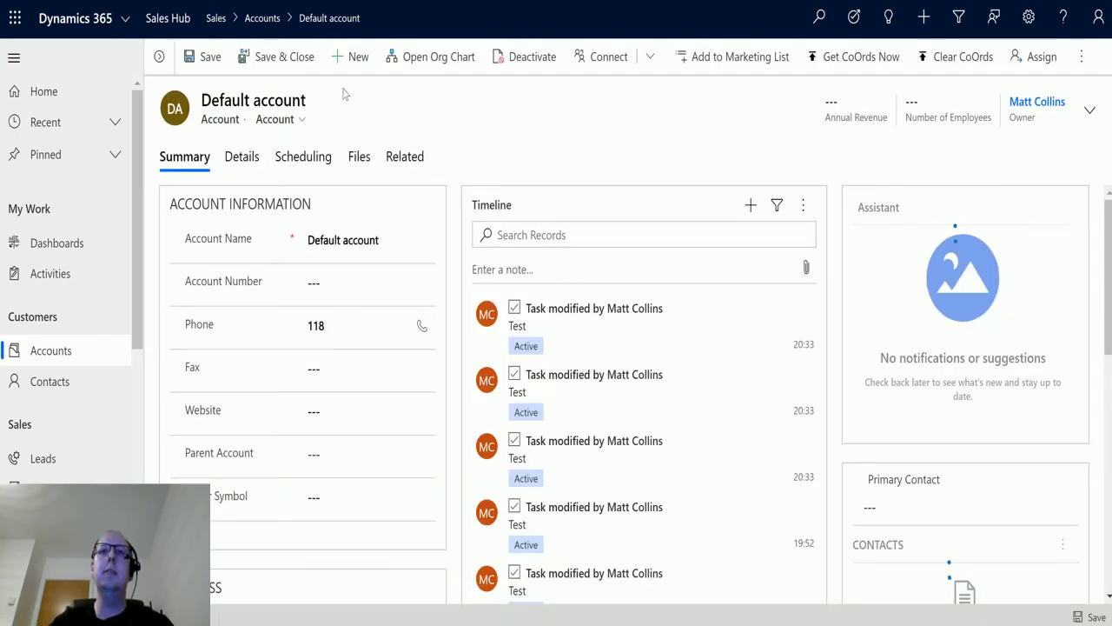
- Append two digits to Default account's phone number and save the record again to trigger the flow
key(alt+Tab)
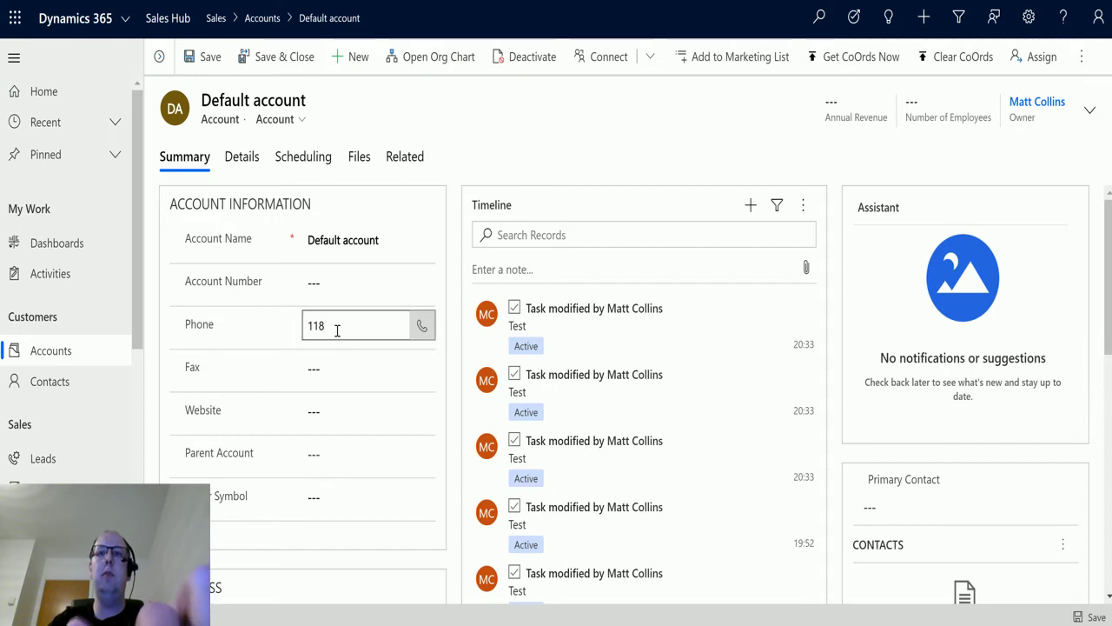
text(21)
click(204, 56)
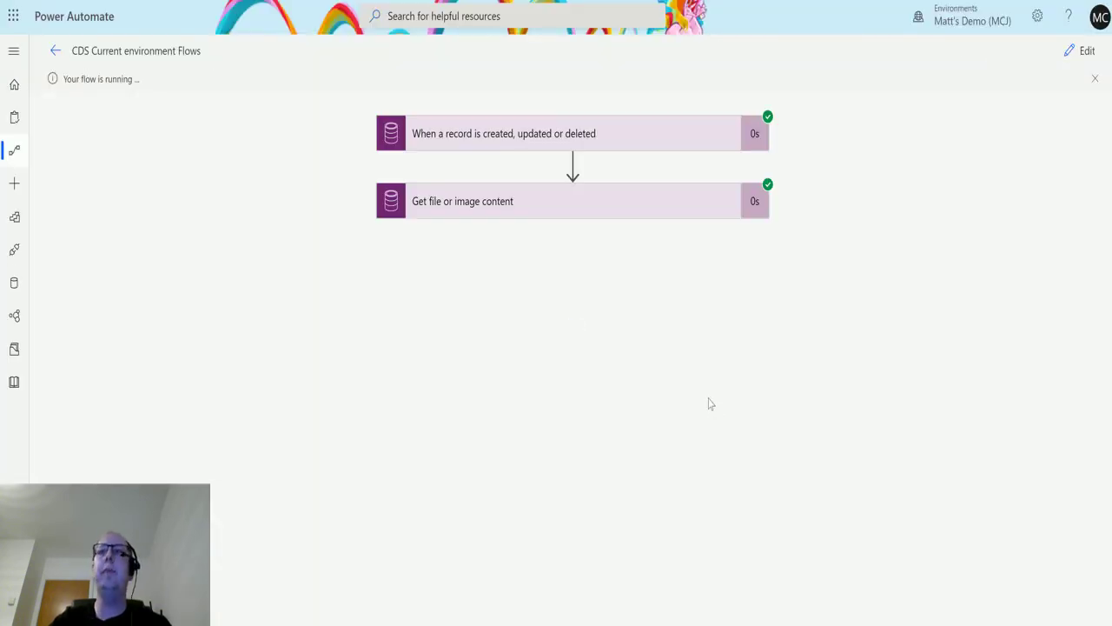
- Examine the inputs and outputs of the Get file or image content action in the flow's test run, especially the returned content string
click(732, 217)
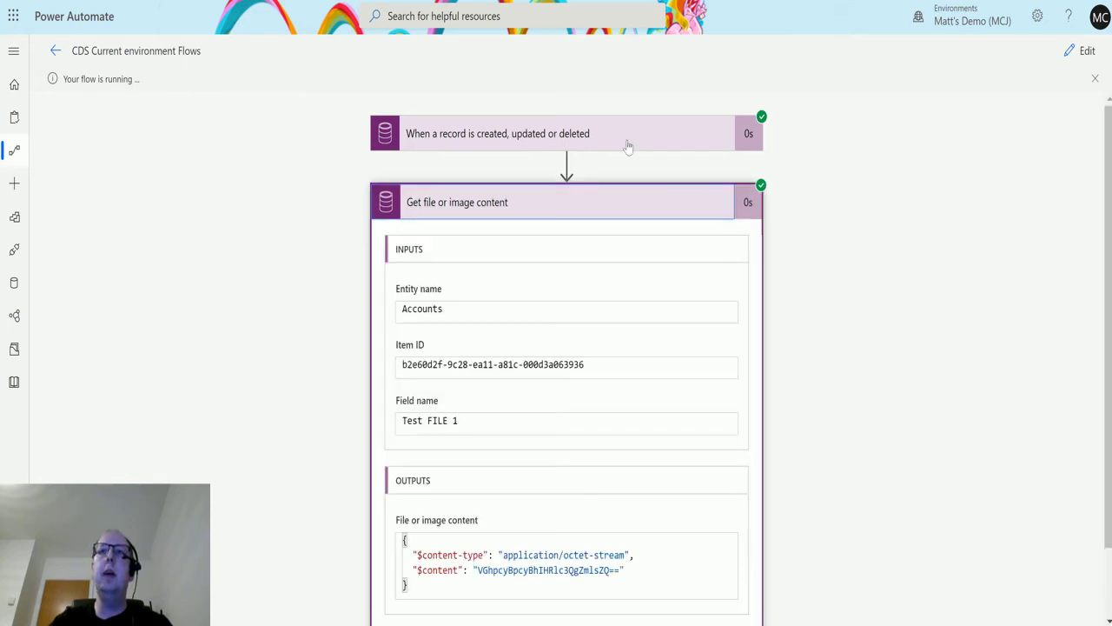
scroll(782, 295, down, 1)
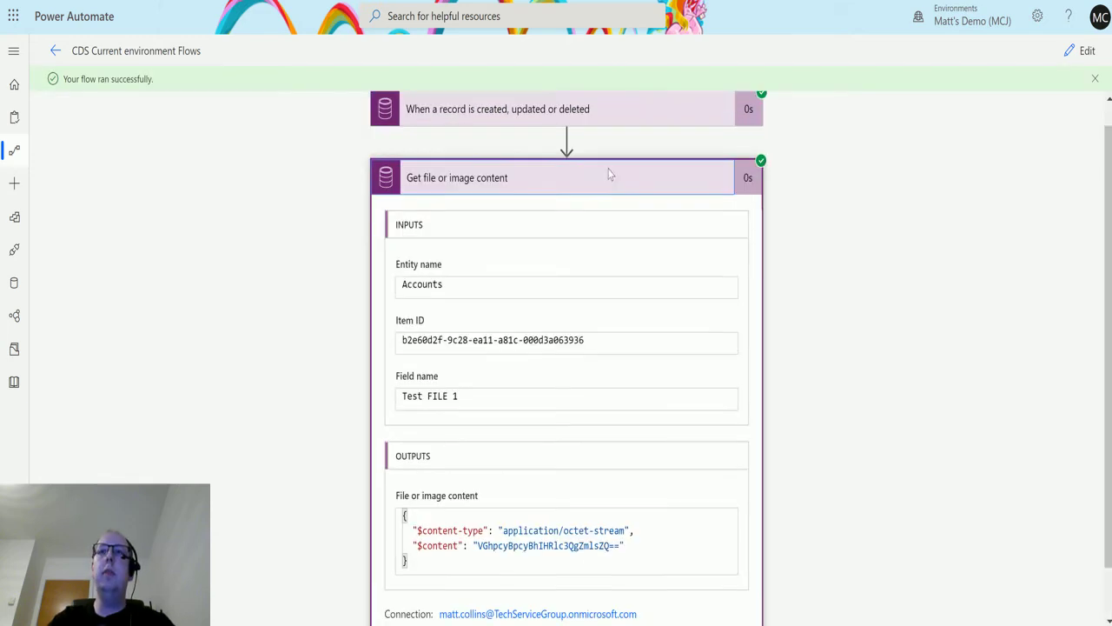
scroll(532, 345, down, 1)
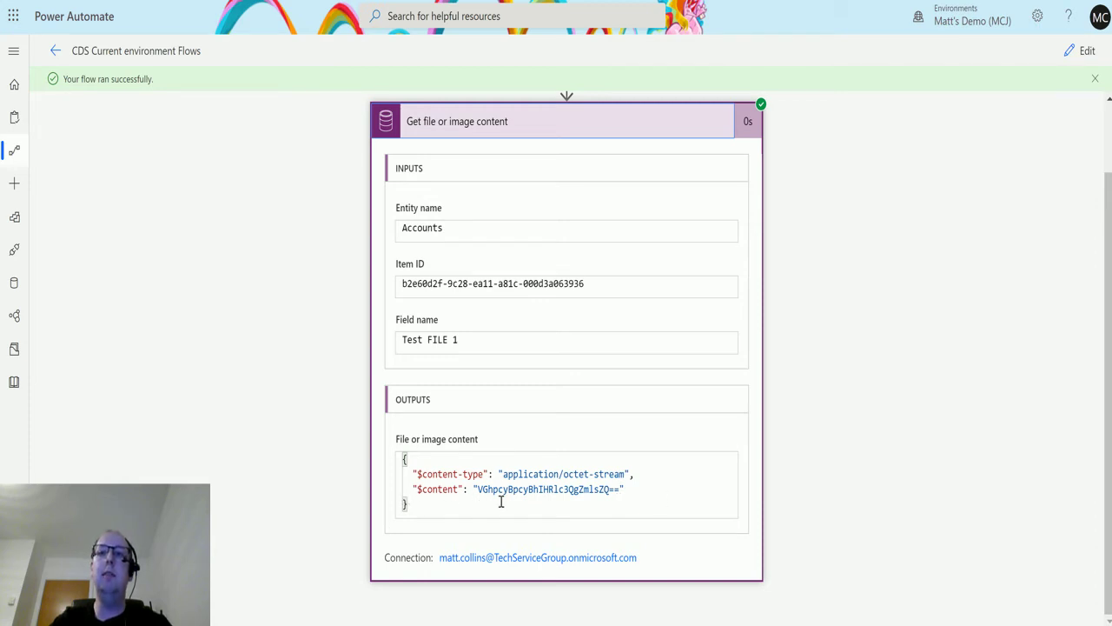
drag(479, 490, 622, 490)
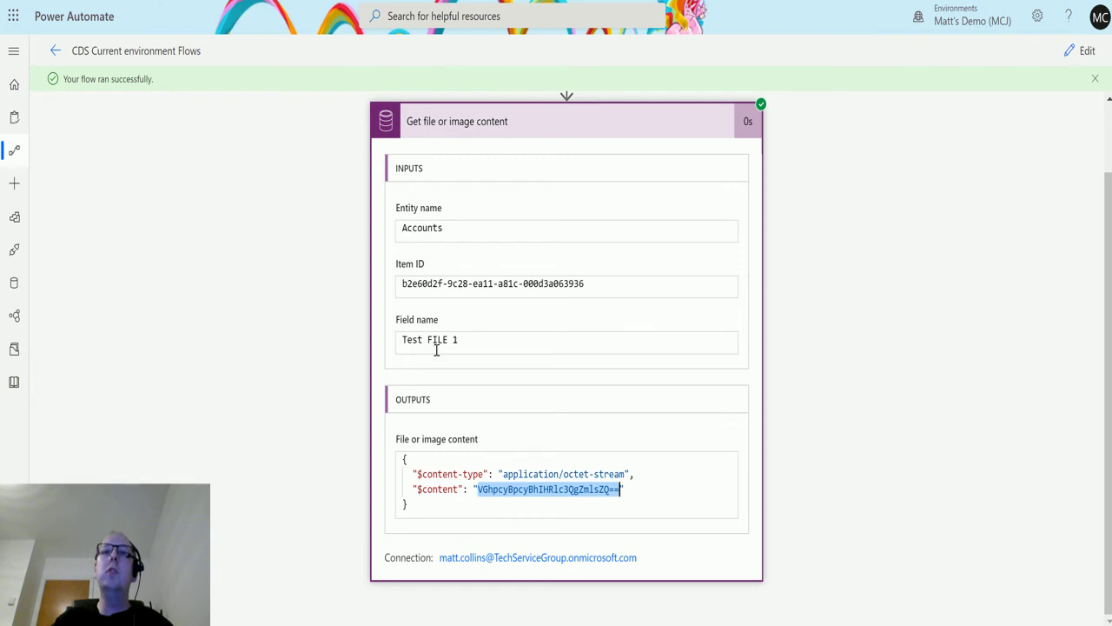
scroll(600, 251, up, 1)
scroll(601, 251, down, 1)
scroll(553, 466, up, 1)
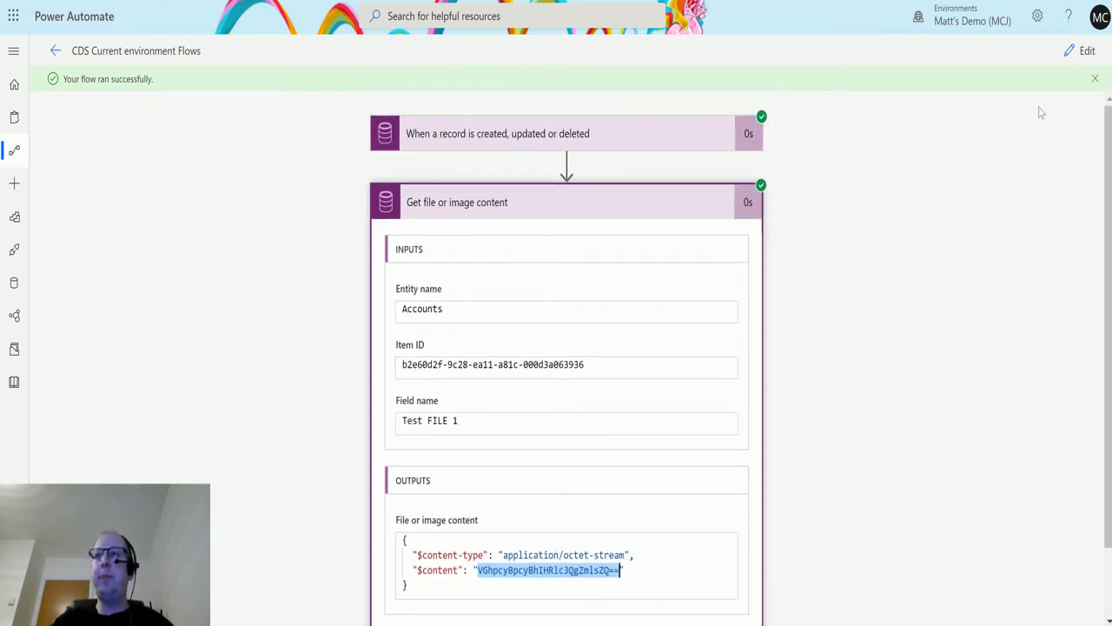
- Return the flow to editing and add a OneDrive for Business Create file action after the file content action
click(1082, 51)
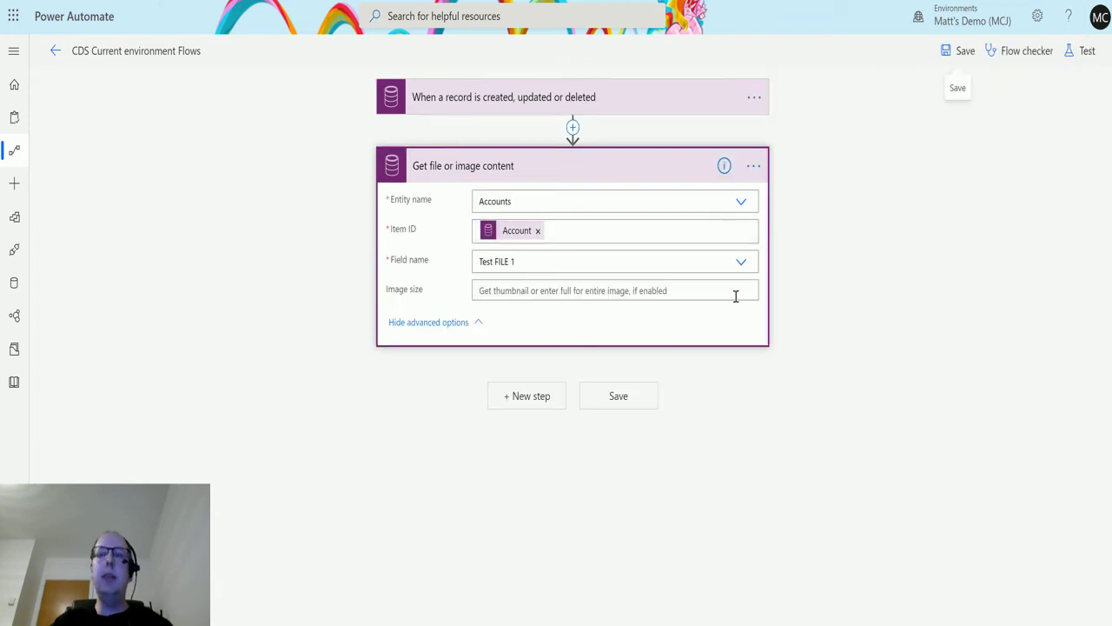
click(541, 398)
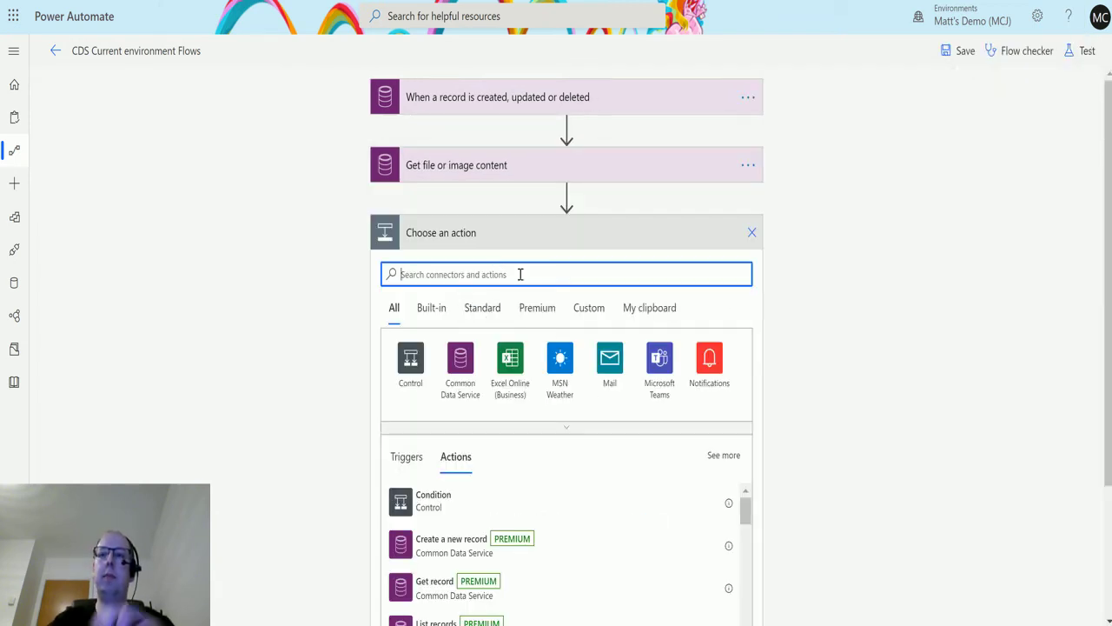
text(onedrive)
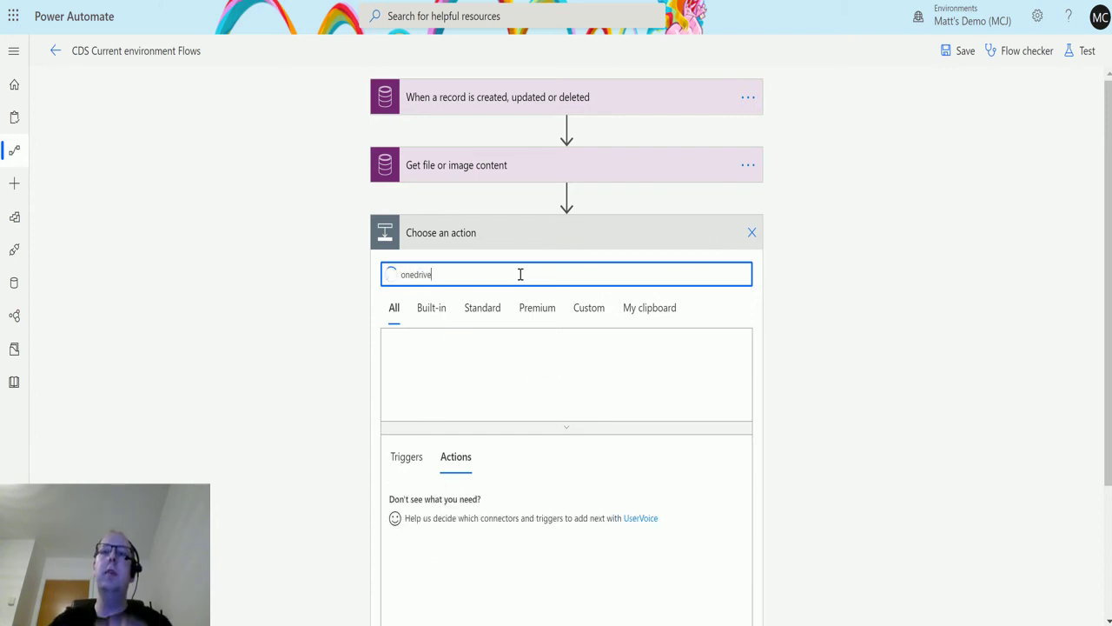
click(407, 365)
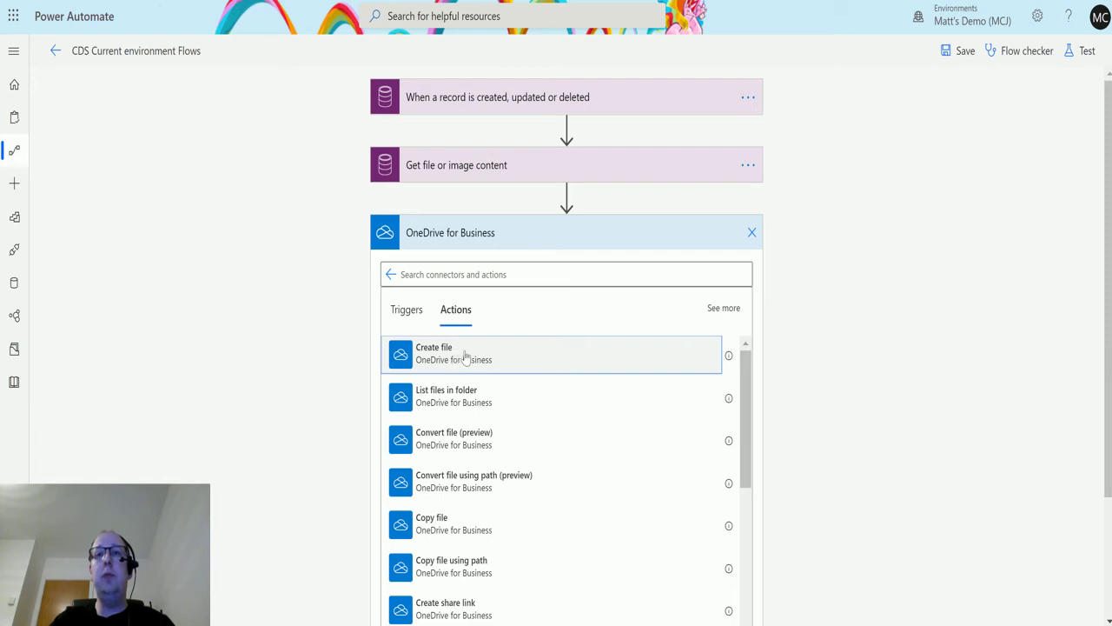
click(455, 355)
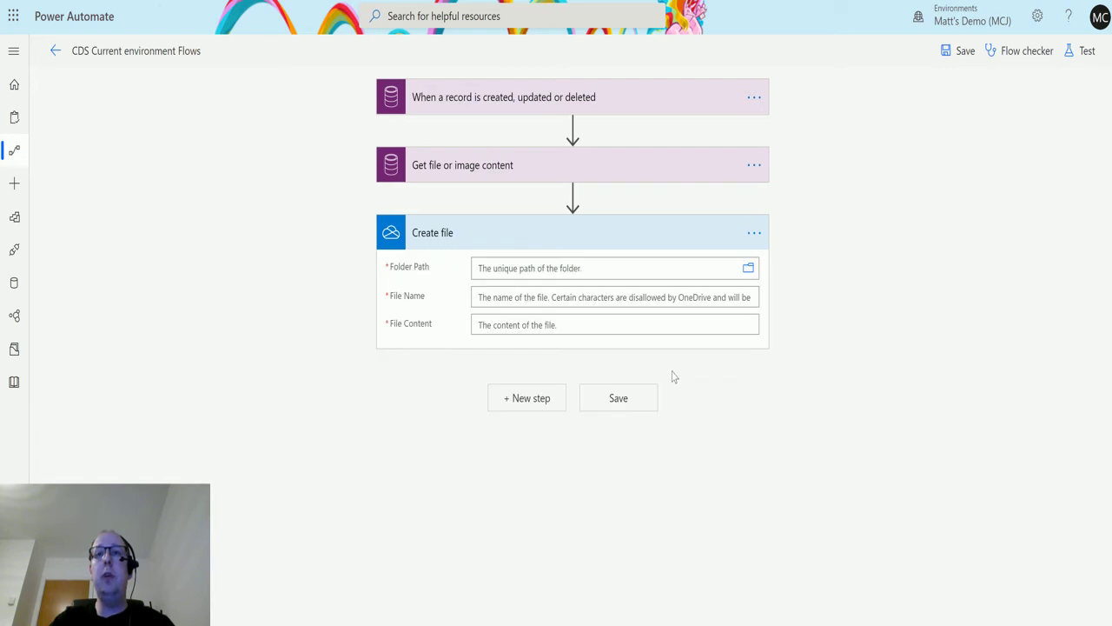
- Set the Create file action's folder path to the PowerAutomate folder in the OneDrive root
click(748, 267)
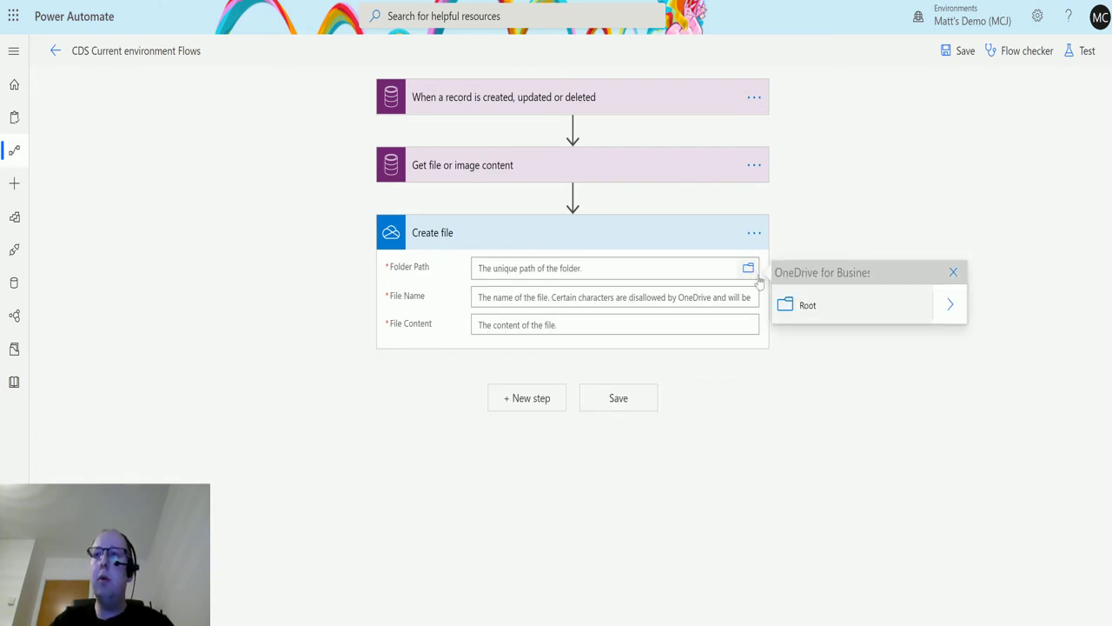
click(950, 305)
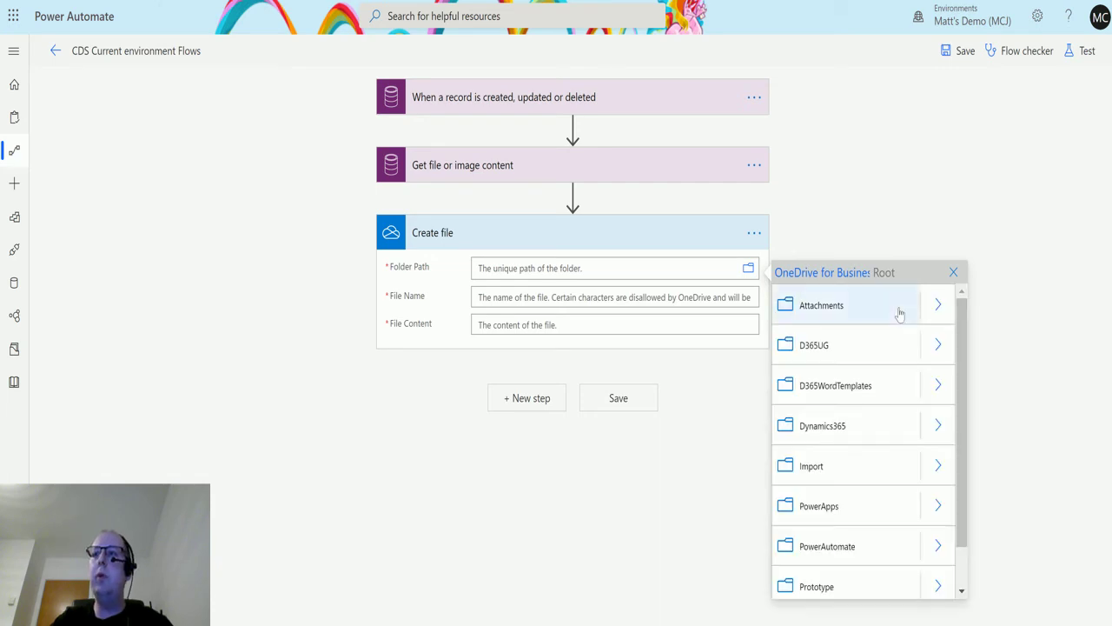
scroll(869, 418, down, 1)
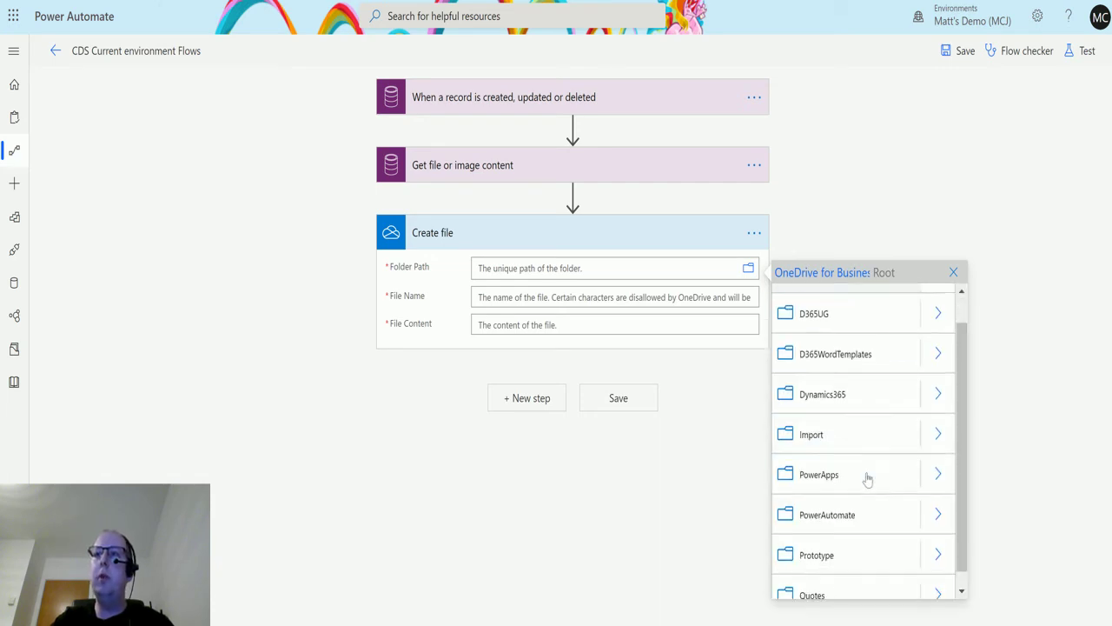
click(913, 504)
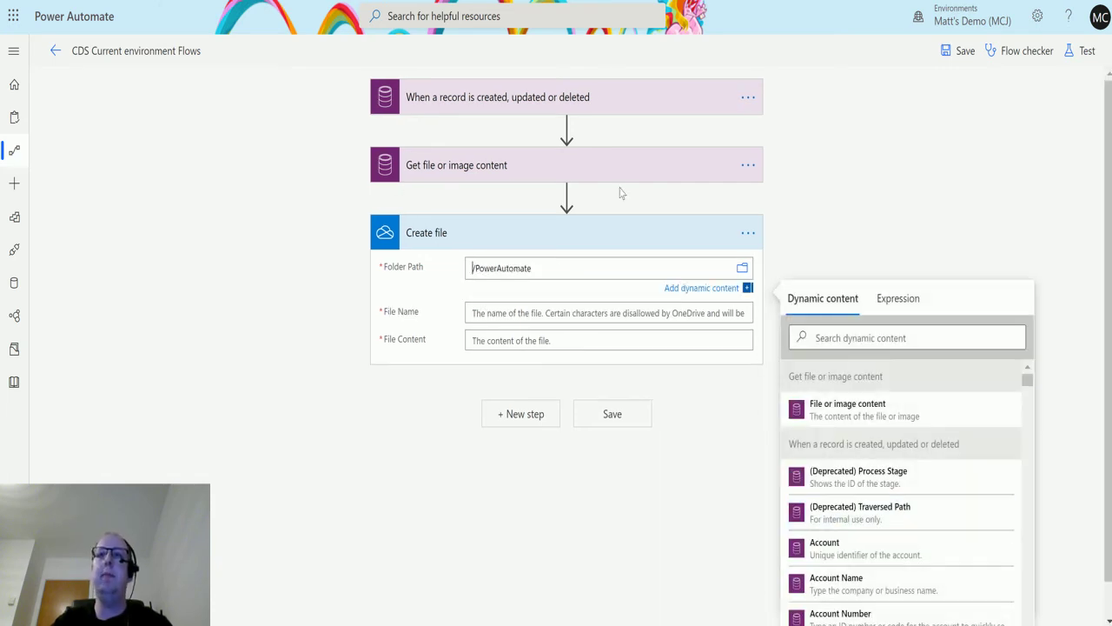
- Set the Create file action's file name to TestFile1.txt
click(594, 341)
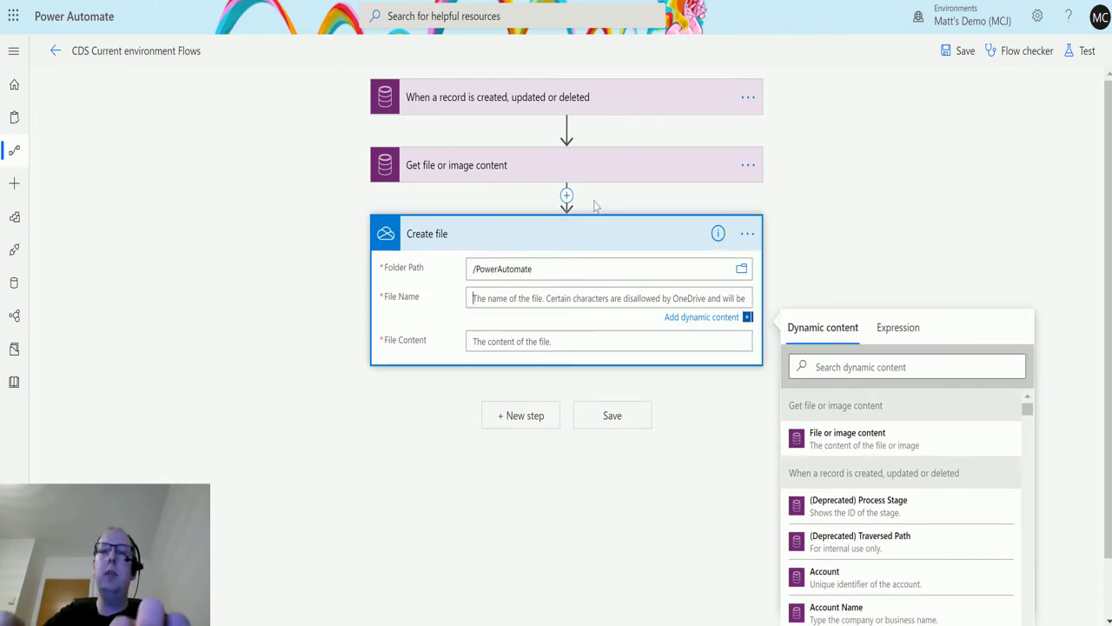
text(TestFi)
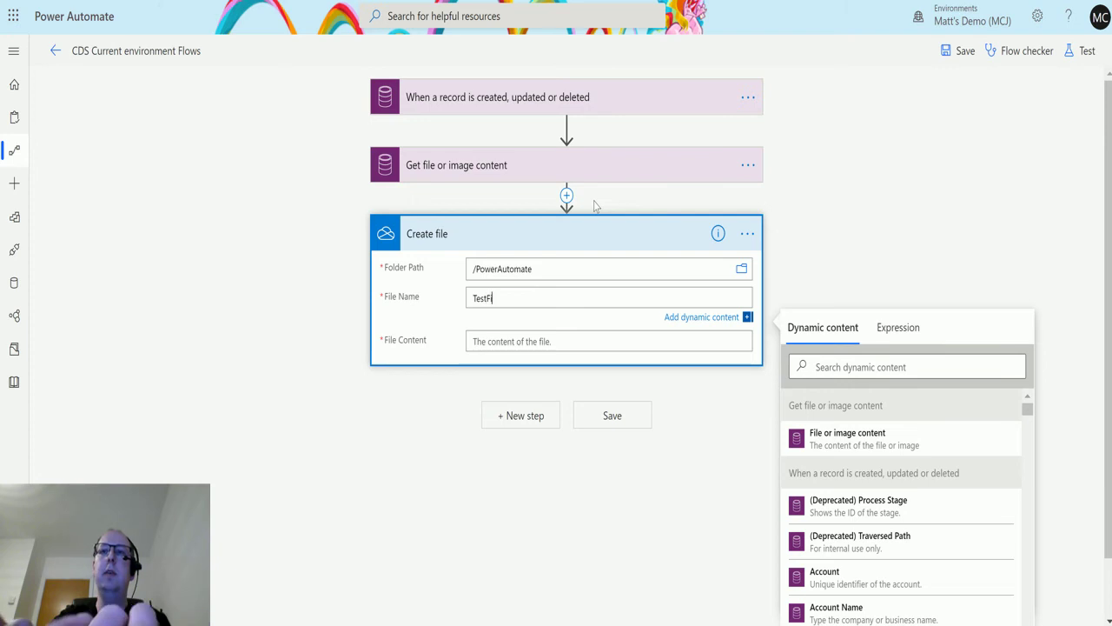
text(le1.txt)
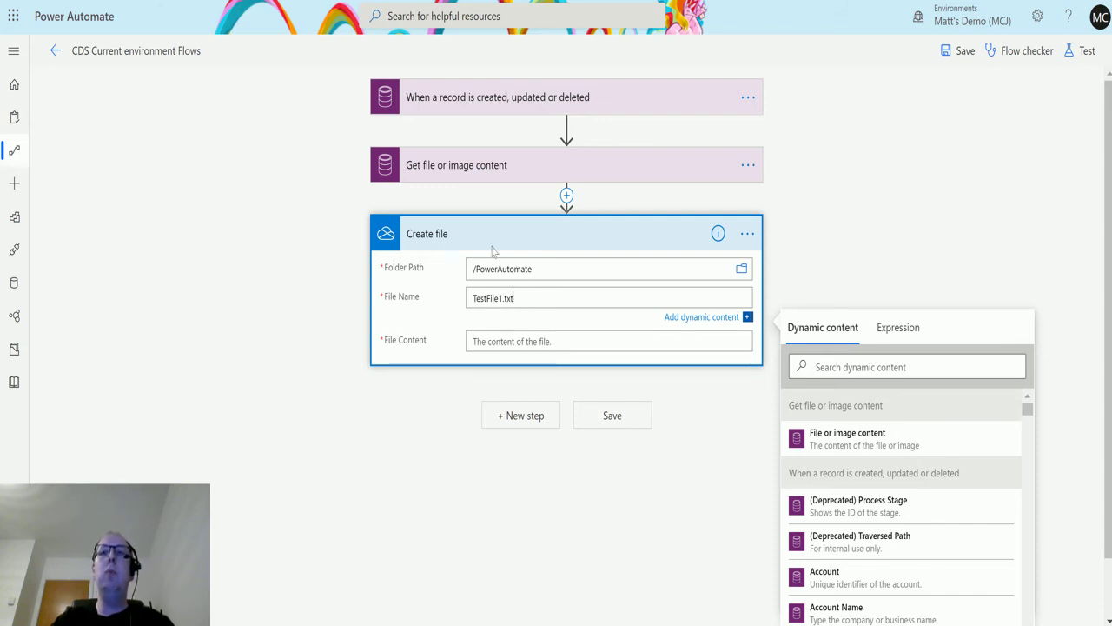
- Set the Create file action's file content to the File or image content output of the Get file or image content action
click(518, 176)
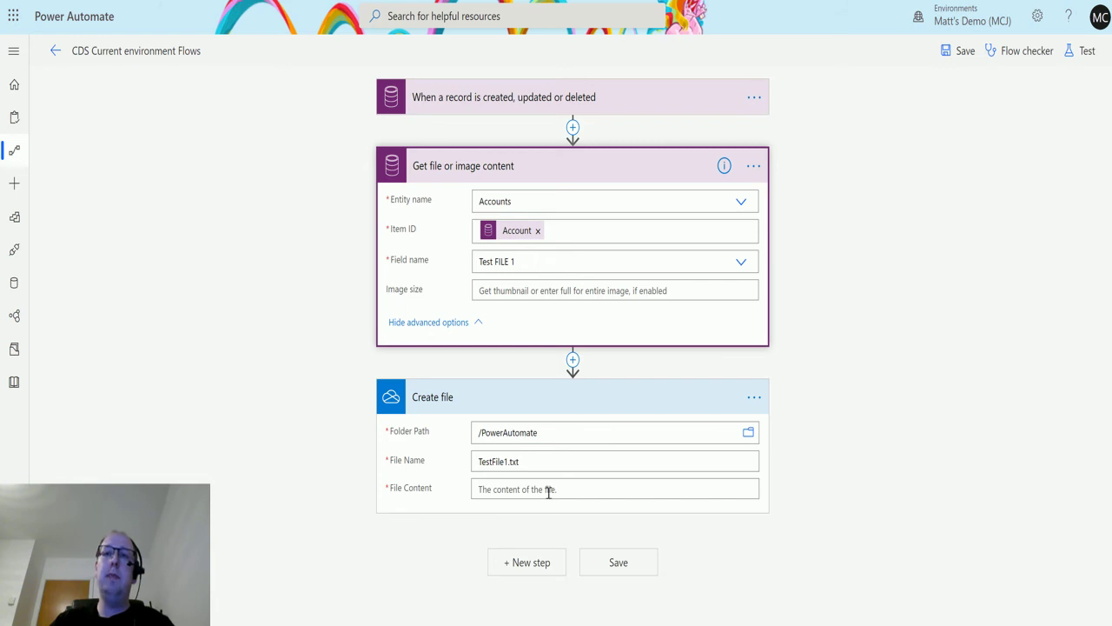
click(491, 489)
scroll(301, 382, down, 2)
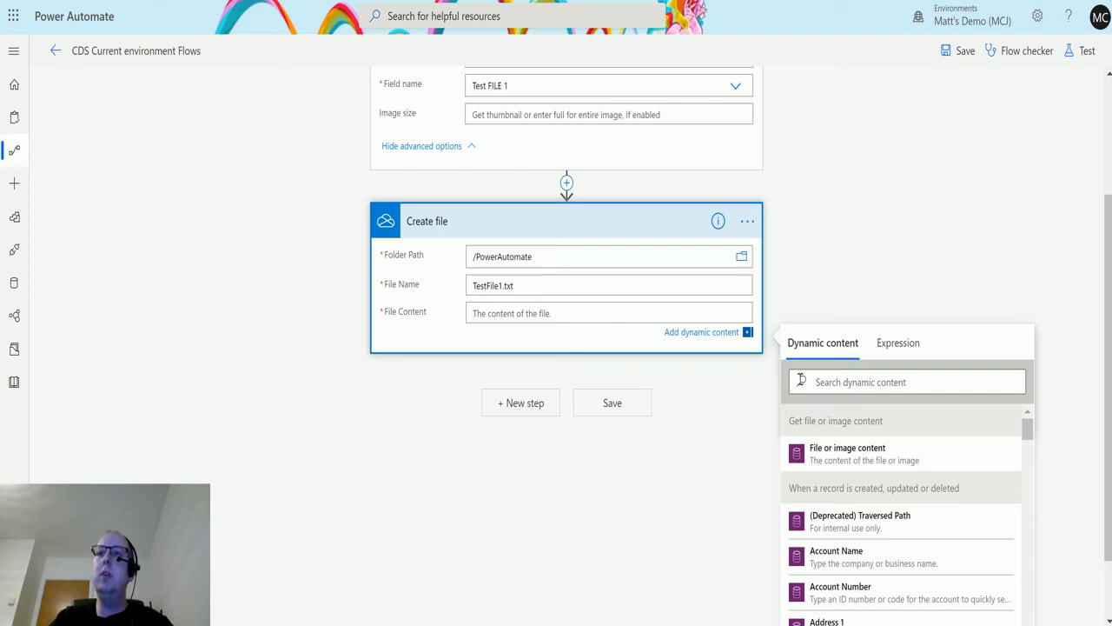
scroll(645, 323, up, 1)
scroll(834, 179, down, 2)
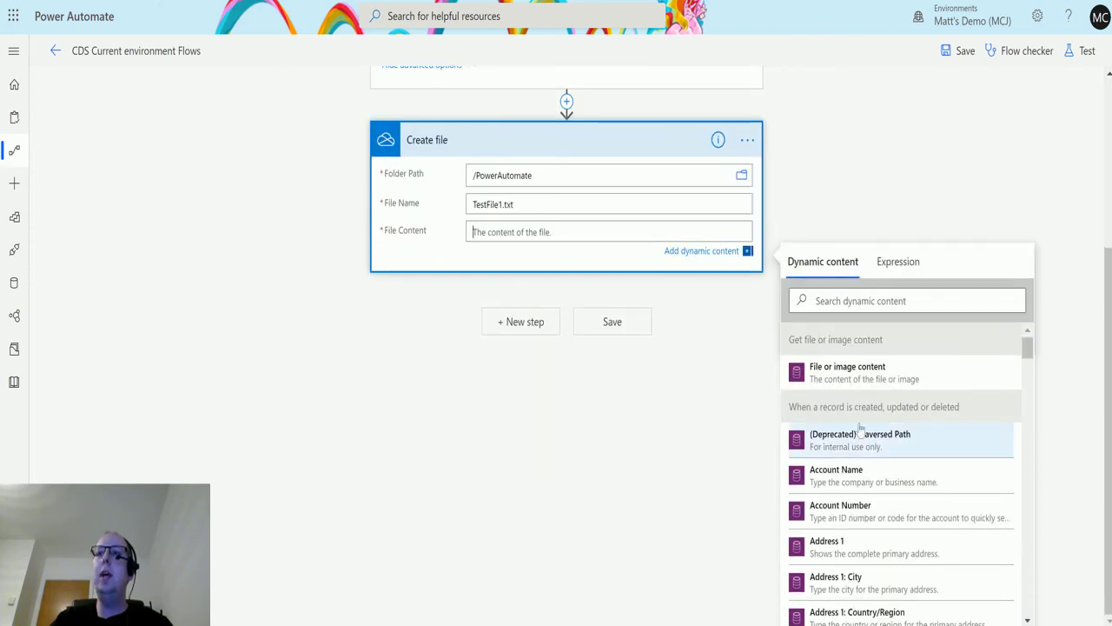
click(882, 378)
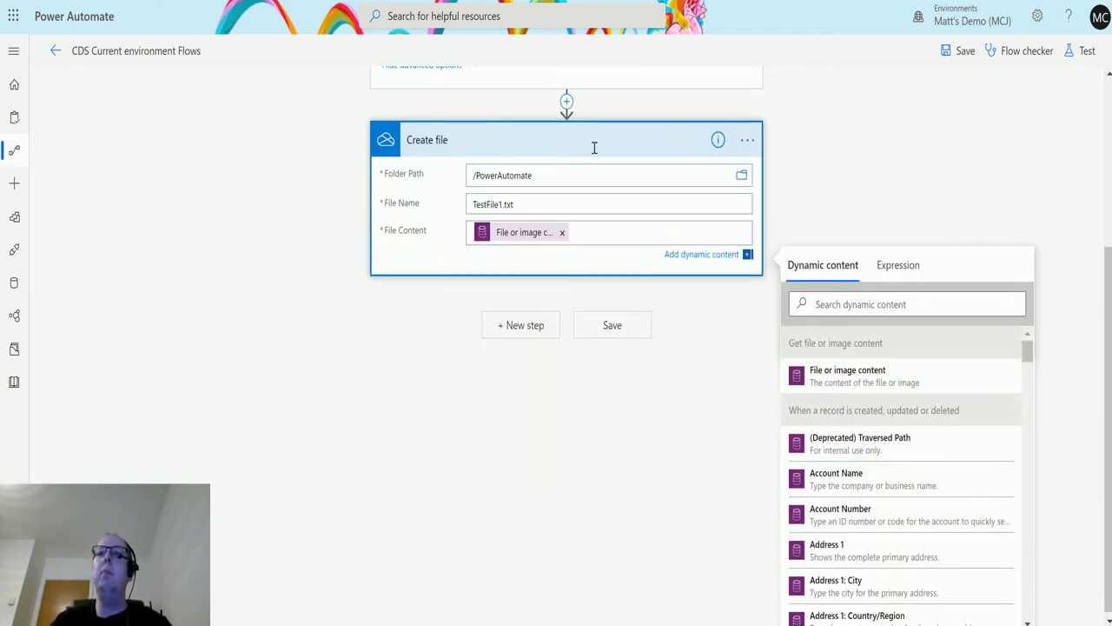
- Review the trigger's settings and start a saved test of the flow with the trigger action performed manually
scroll(301, 377, up, 3)
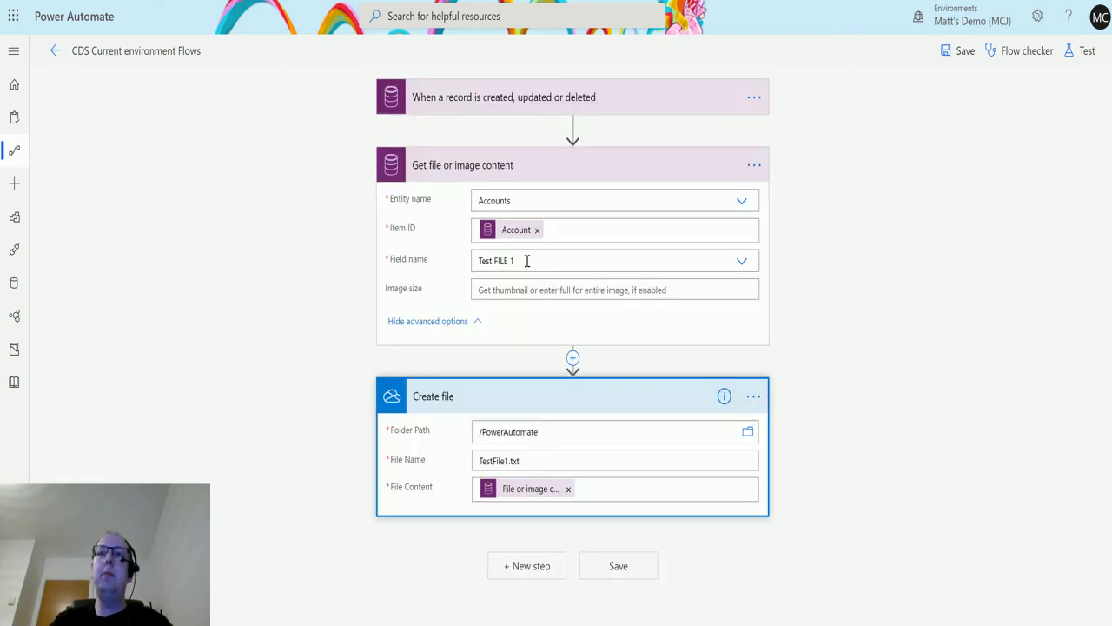
click(548, 99)
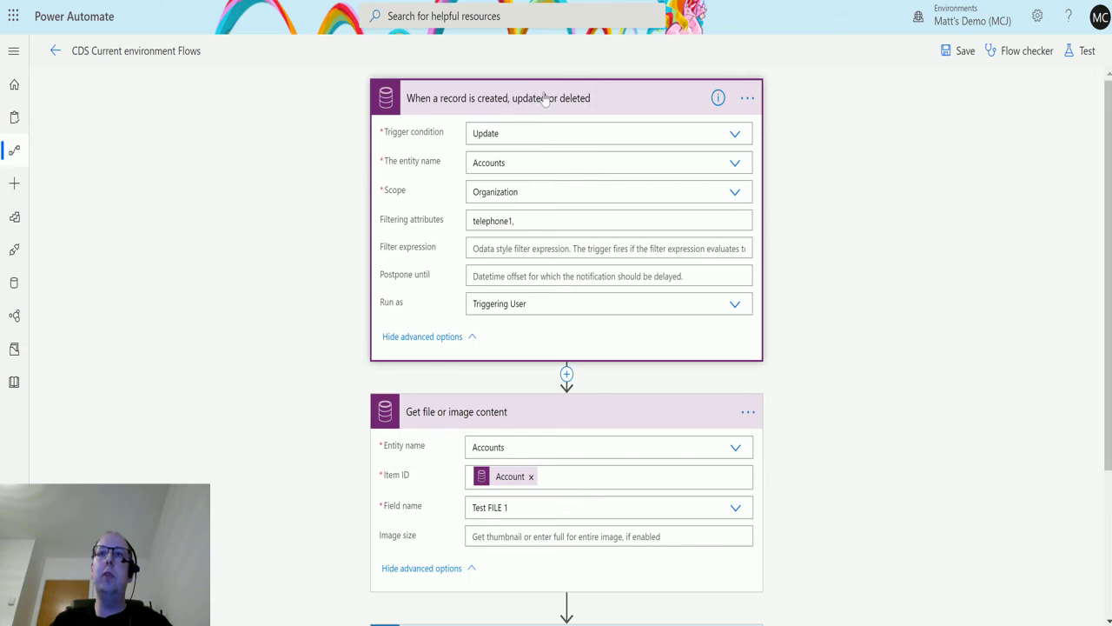
click(545, 98)
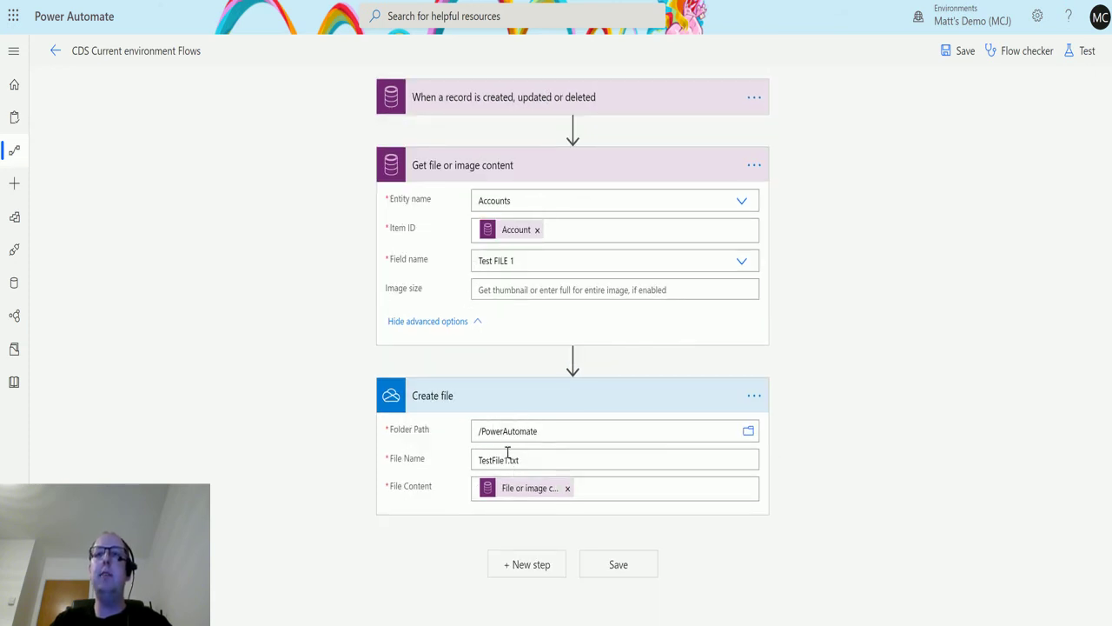
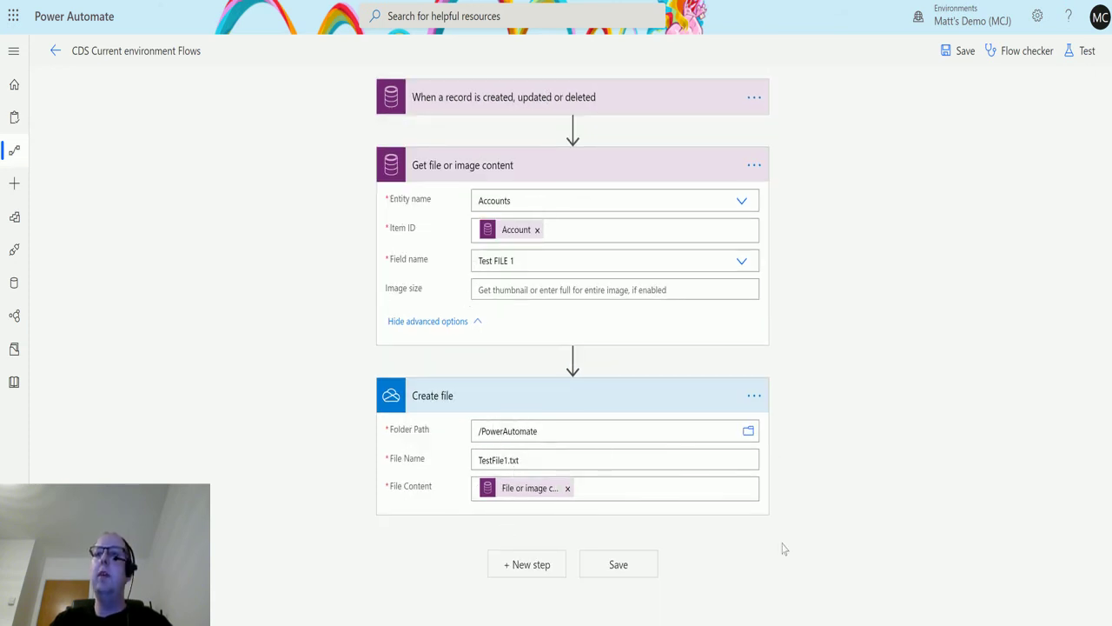
click(1085, 51)
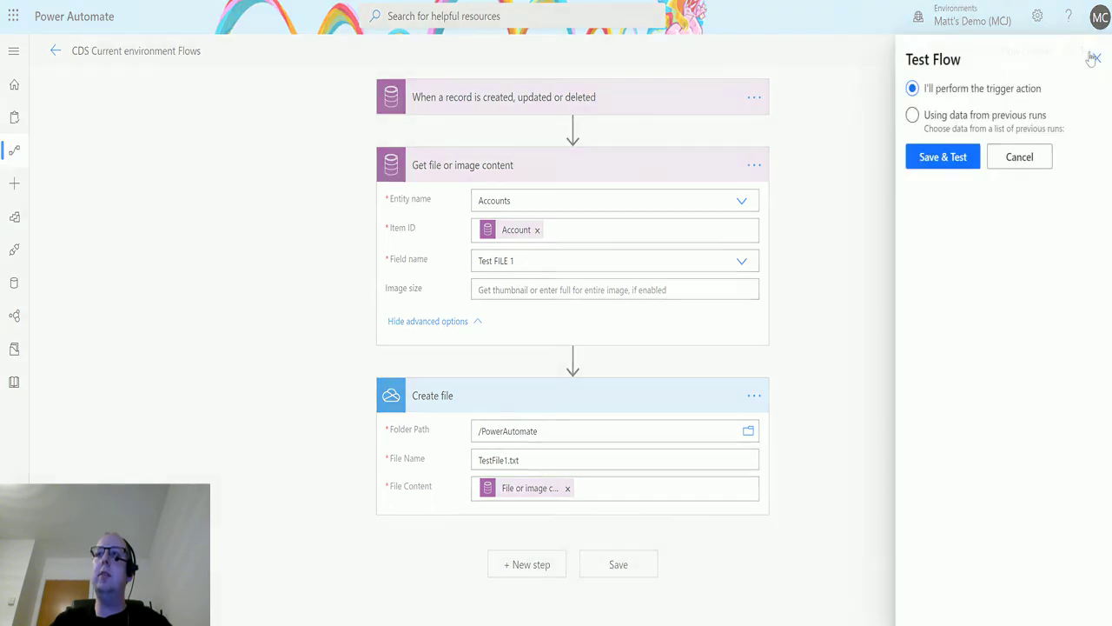
click(927, 160)
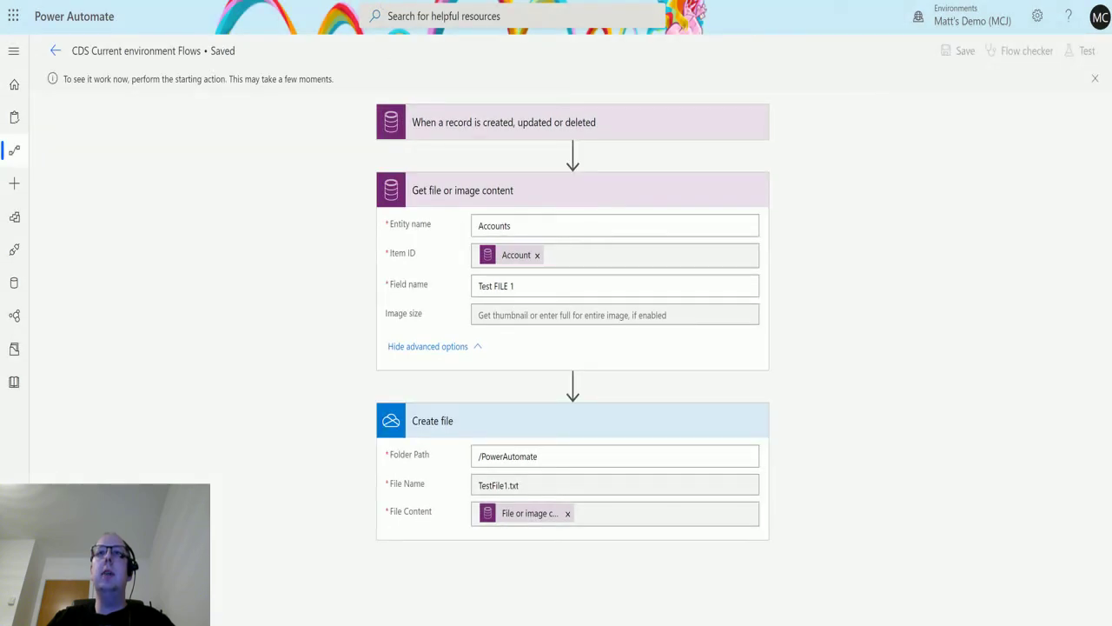
- Switch to Dynamics 365, append one digit to Default account's phone number and save the record to trigger the flow
key(alt+Tab)
click(348, 325)
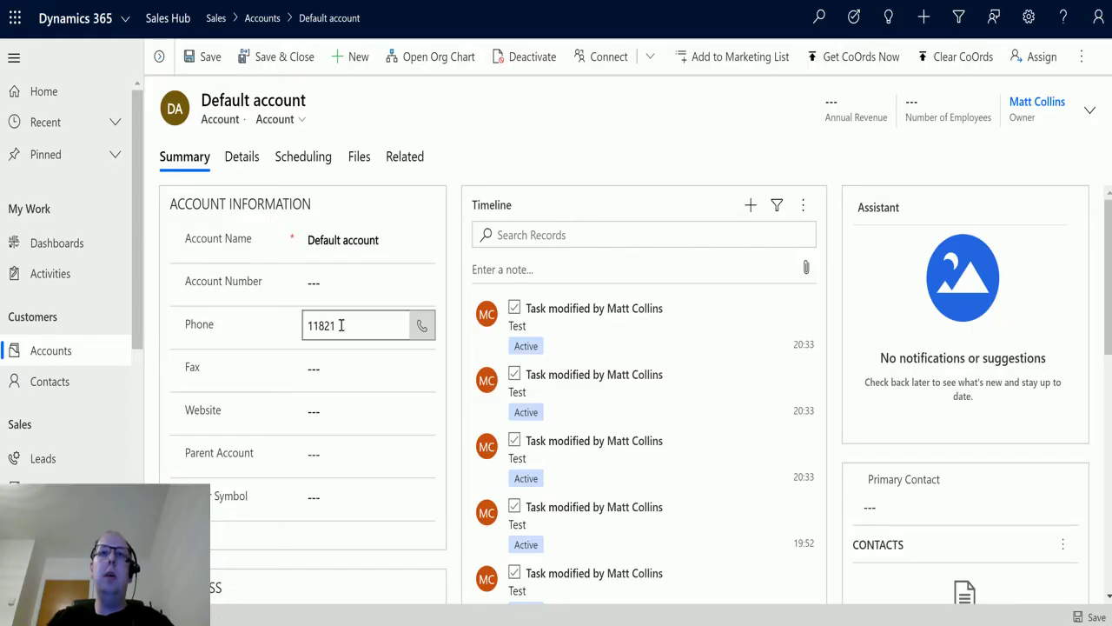
text(1)
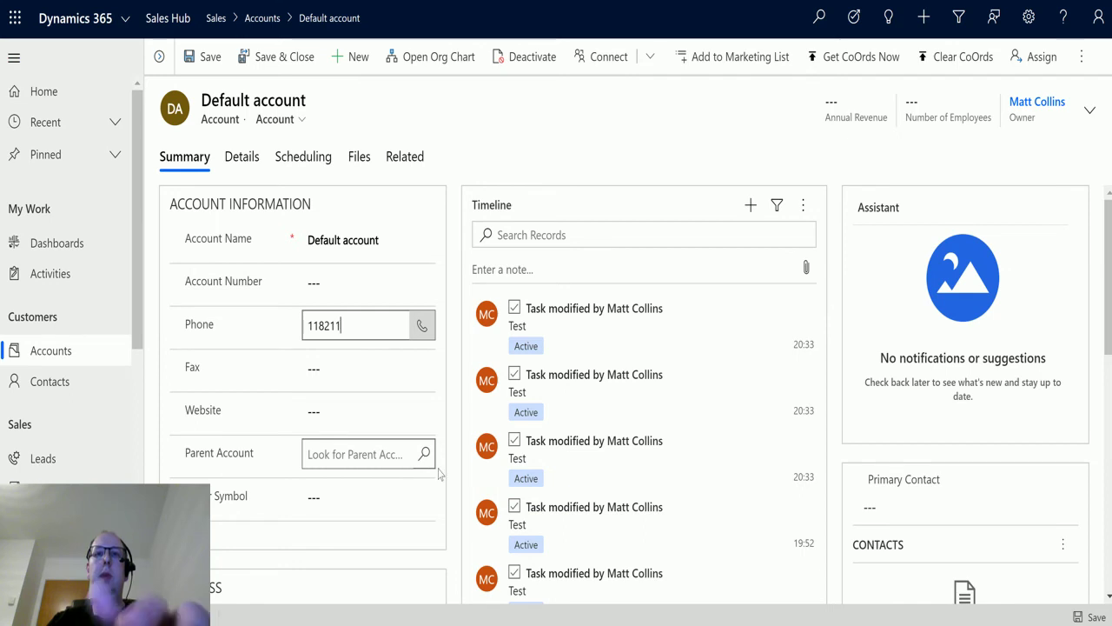
click(1097, 617)
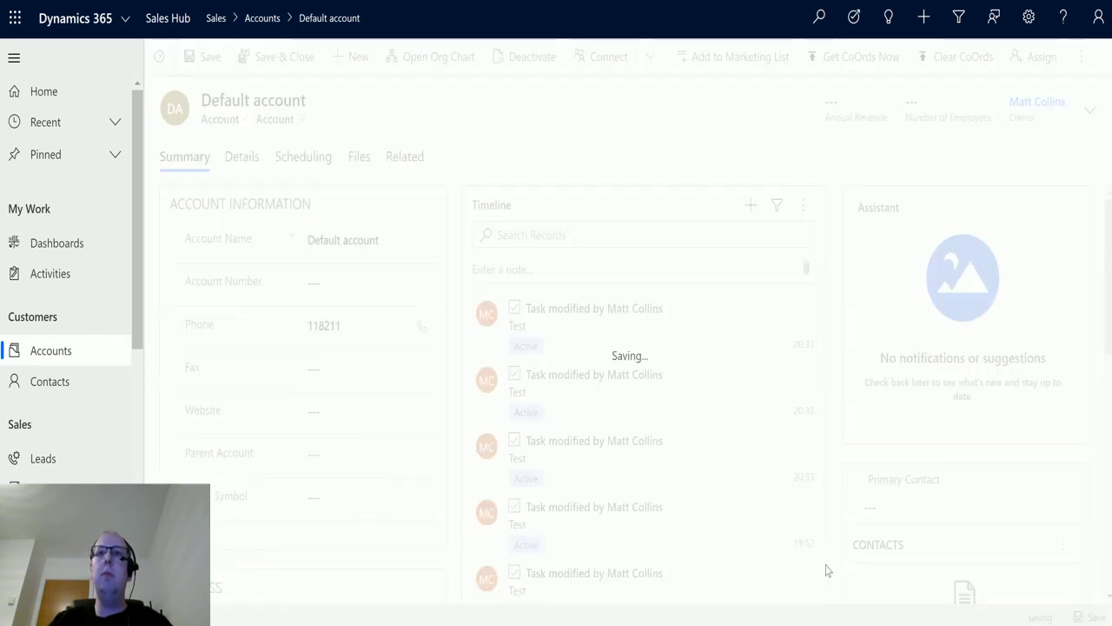
- Return to Power Automate and examine the inputs and outputs of the Create file action in the test run
key(alt+Tab)
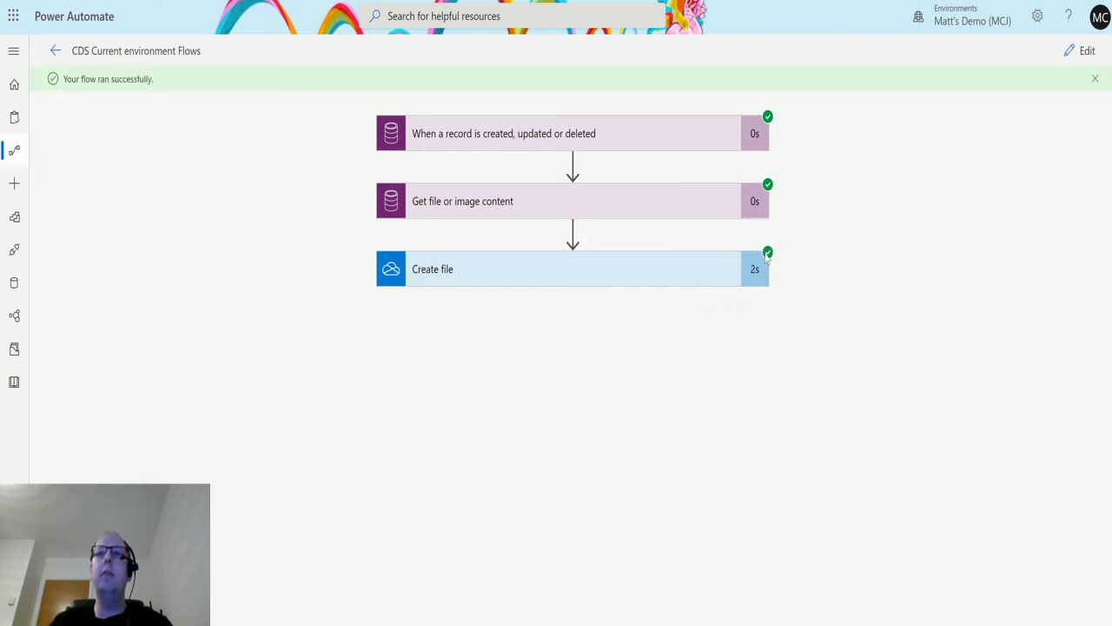
click(653, 276)
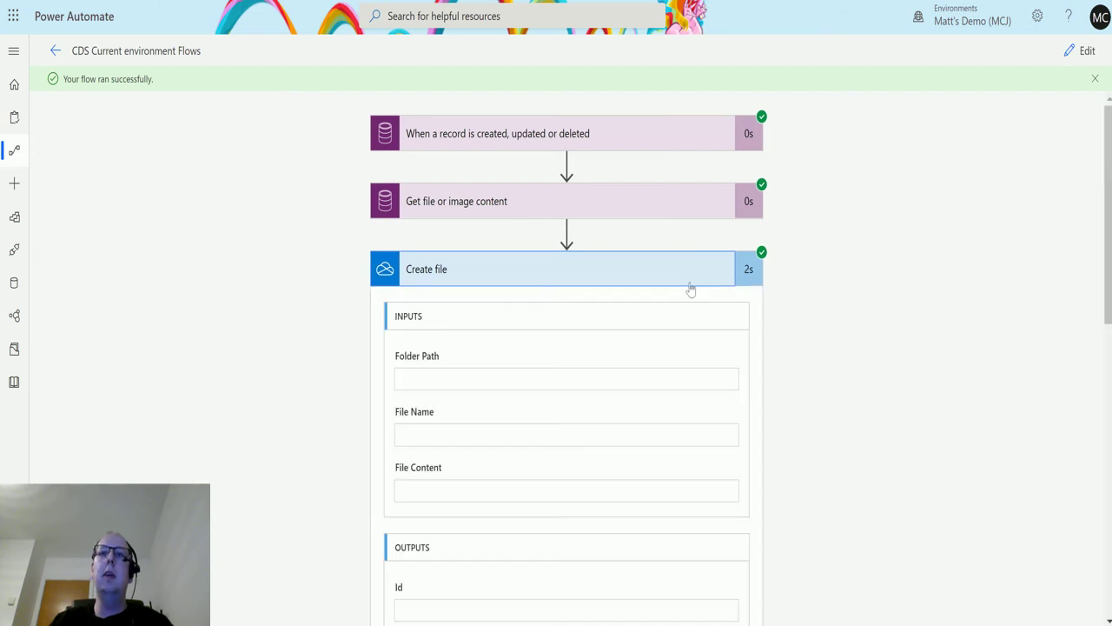
scroll(660, 295, down, 1)
scroll(638, 325, down, 3)
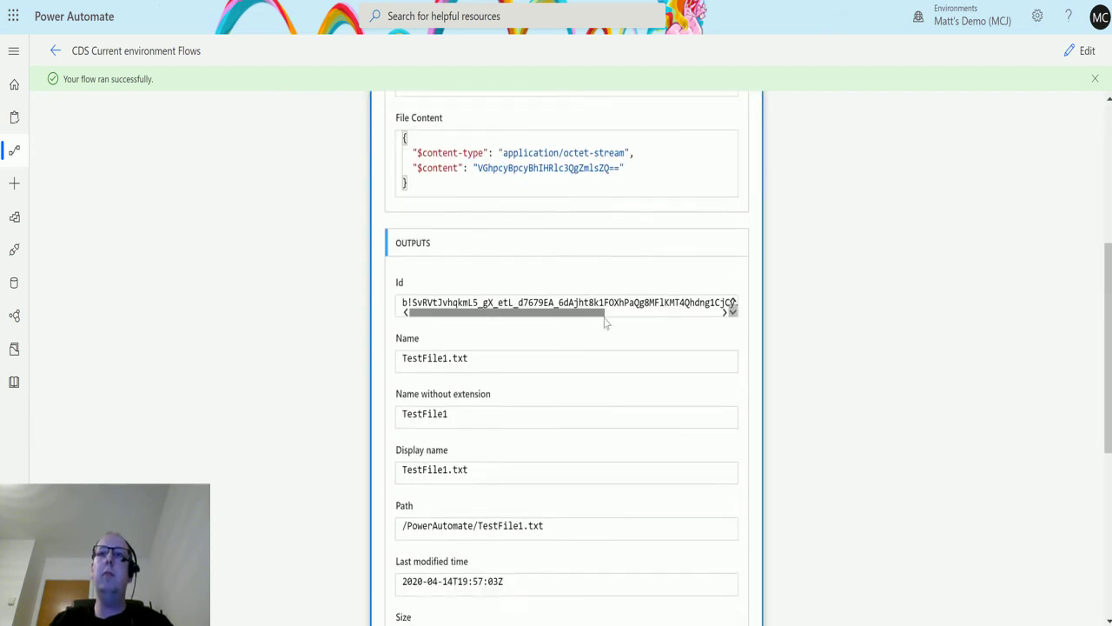
scroll(600, 318, up, 2)
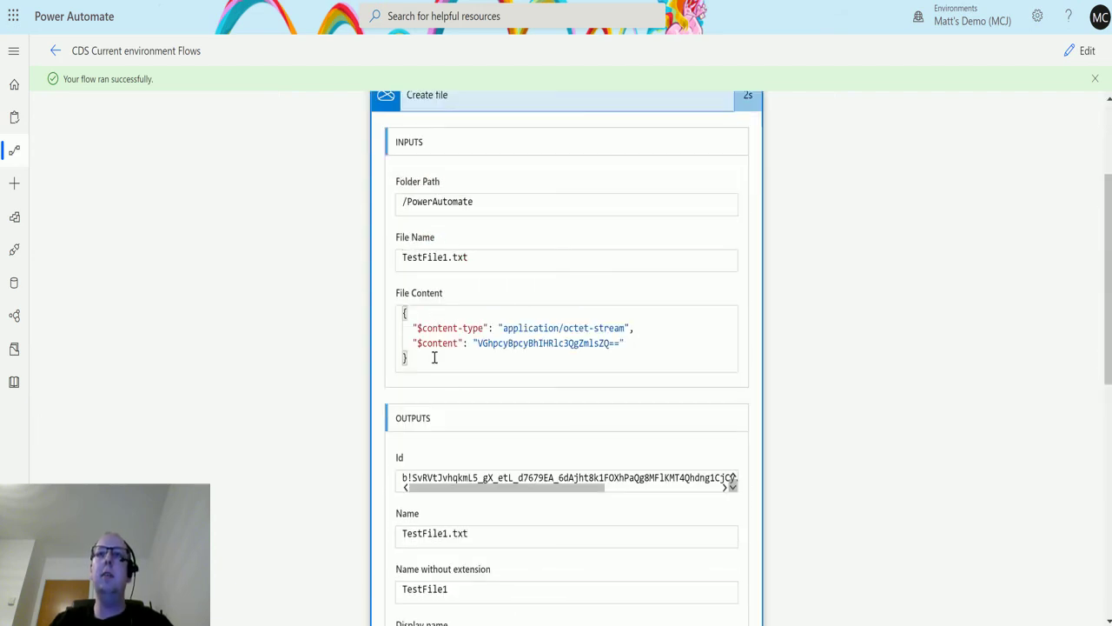
scroll(752, 340, down, 1)
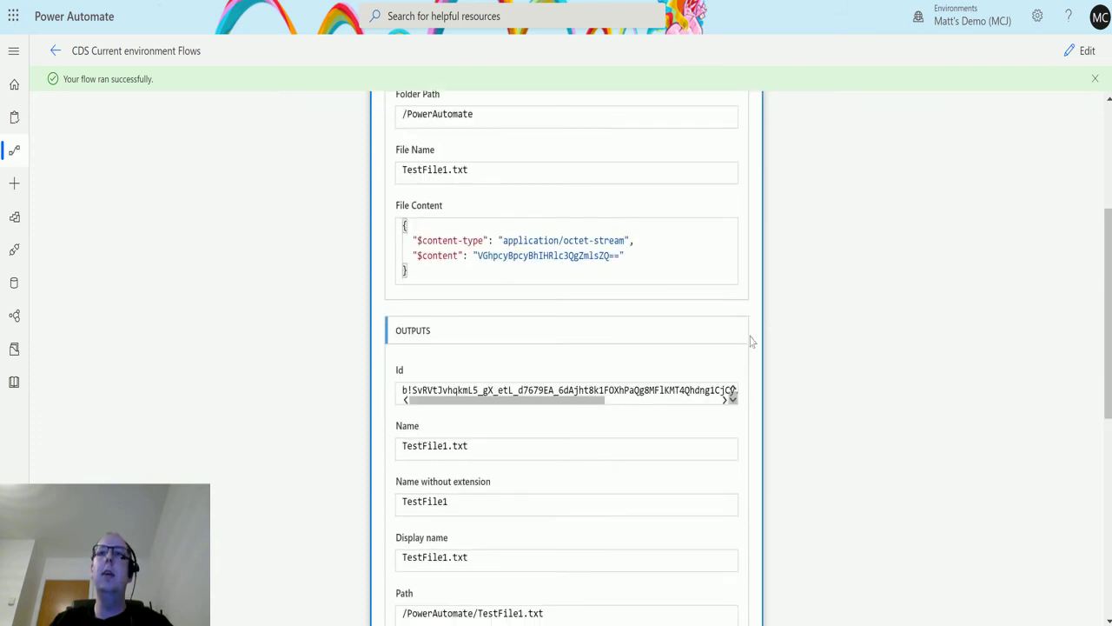
scroll(687, 322, up, 3)
click(725, 275)
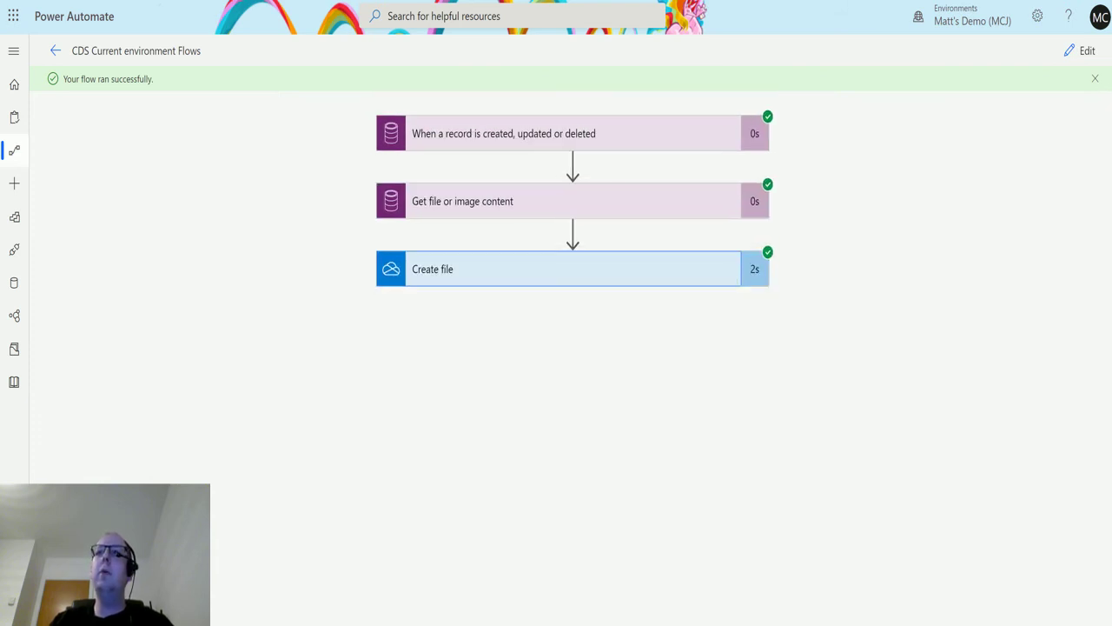
- Switch to OneDrive, open the PowerAutomate folder and view the contents of TestFile1.txt
key(ctrl+Tab)
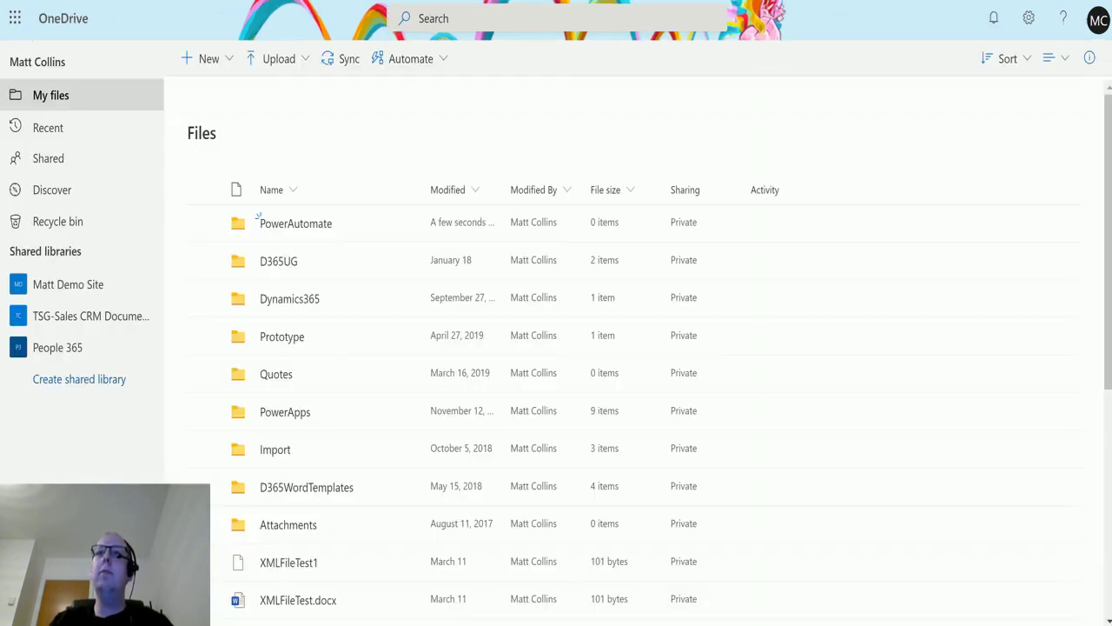
click(287, 224)
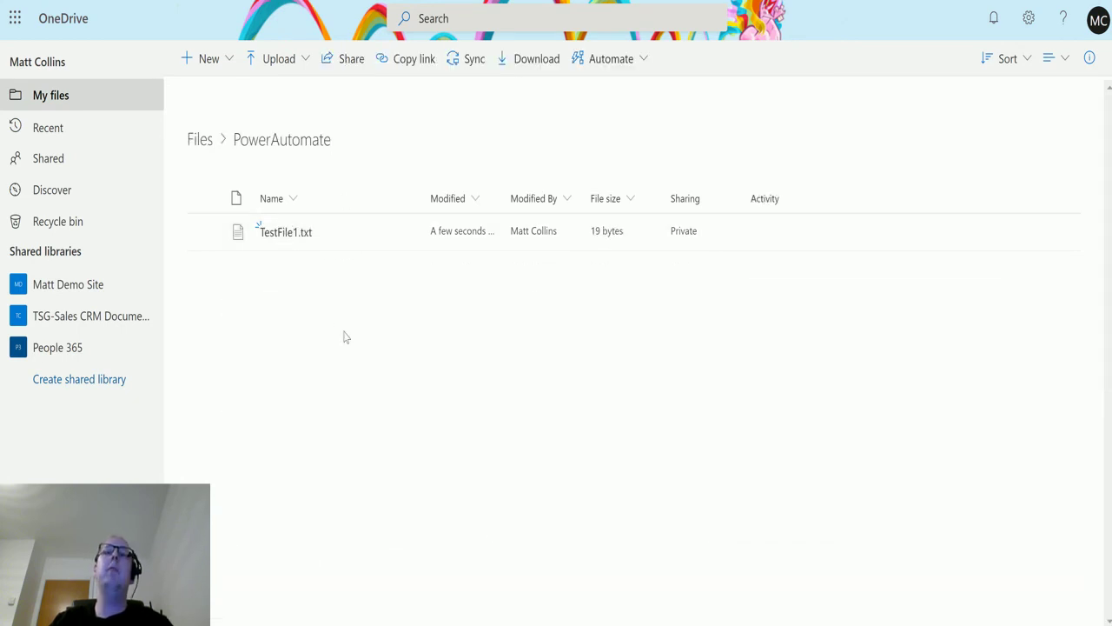
click(292, 234)
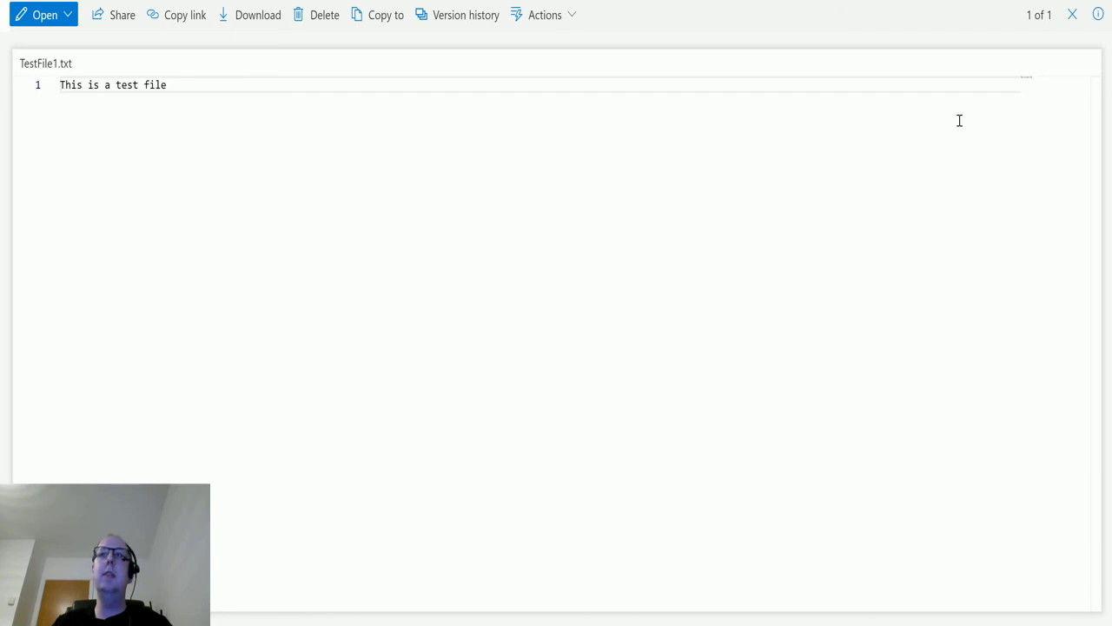
click(1074, 16)
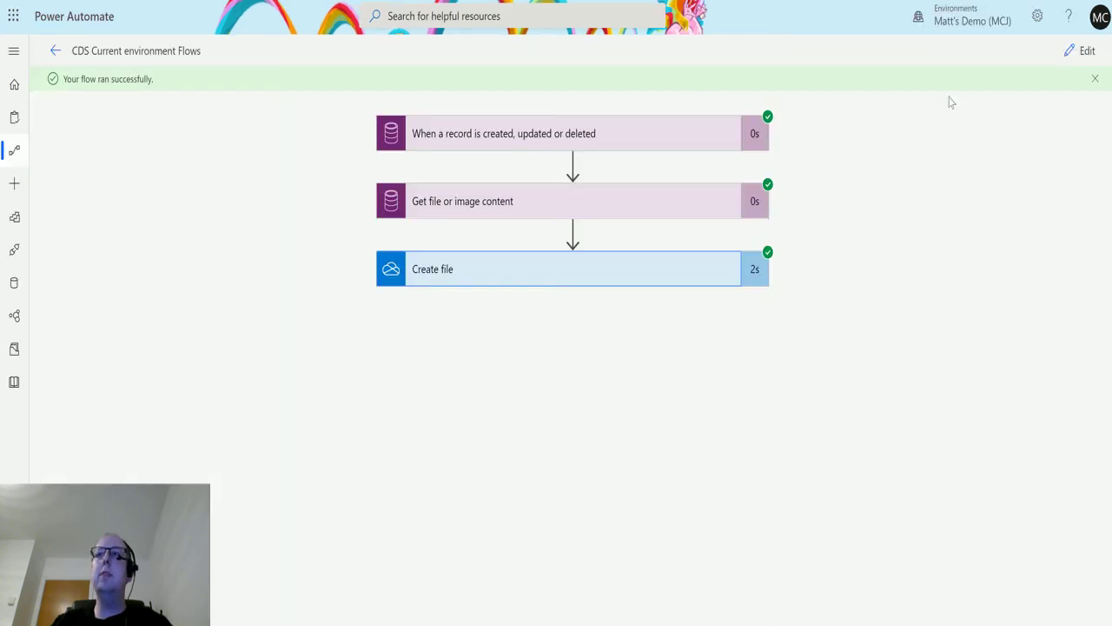
- Return the flow to editing in Power Automate and set the Get file or image content action's field name to Test IMG 1
click(1084, 50)
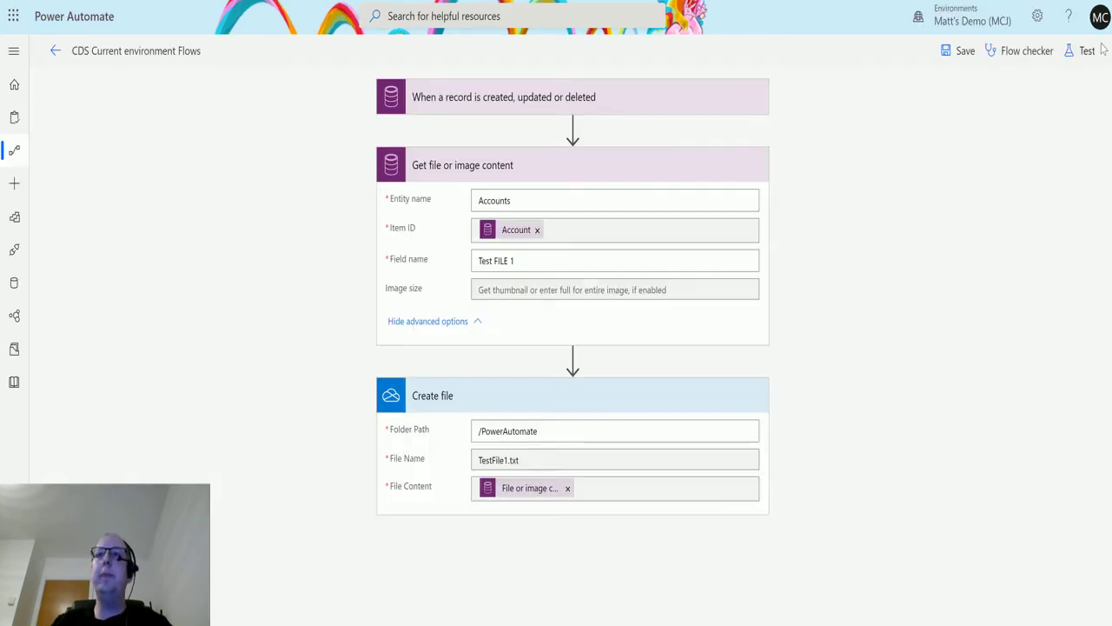
click(742, 262)
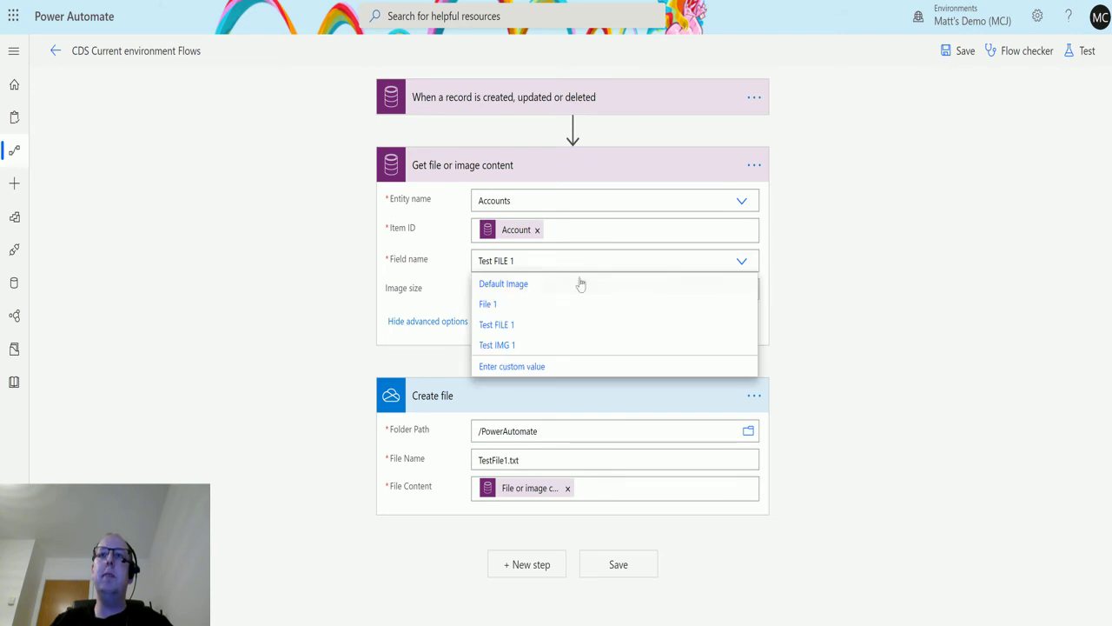
click(504, 345)
- Change the Create file action's file name to TestIMG1.jpg
click(710, 513)
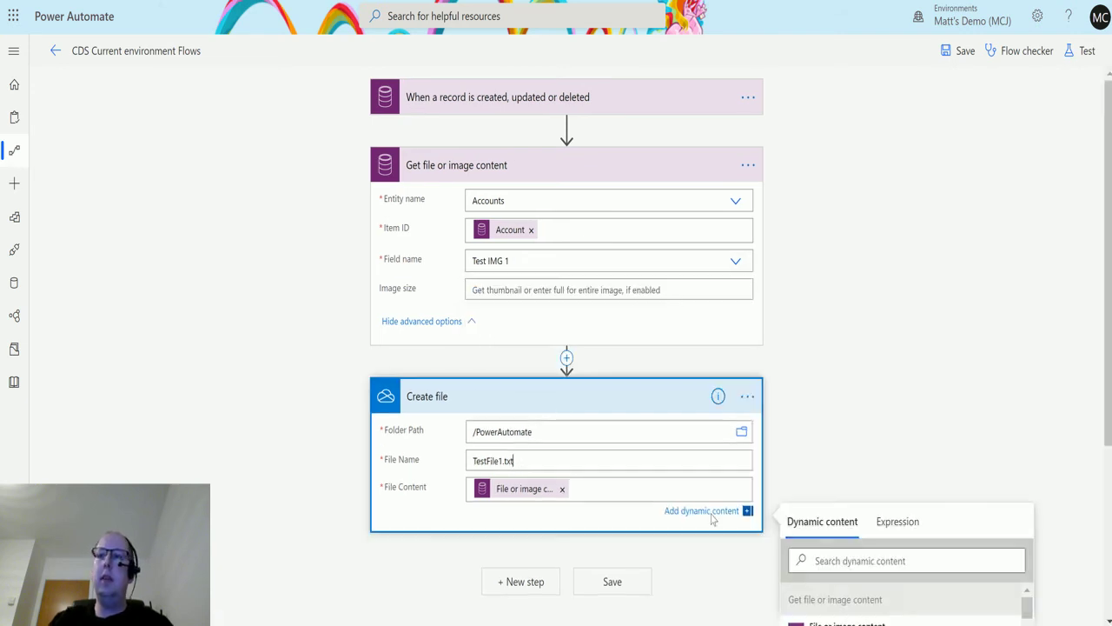
key(BackSpace)
key(BackSpace)
key(BackSpace)
key(BackSpace)
key(BackSpace)
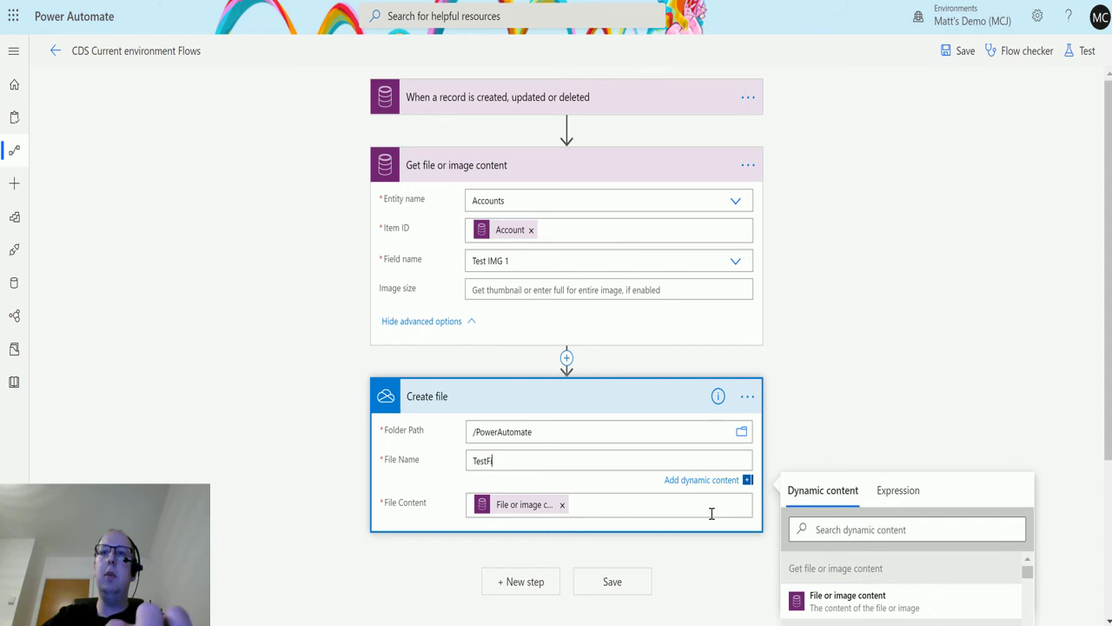
text(IMG1.jpg)
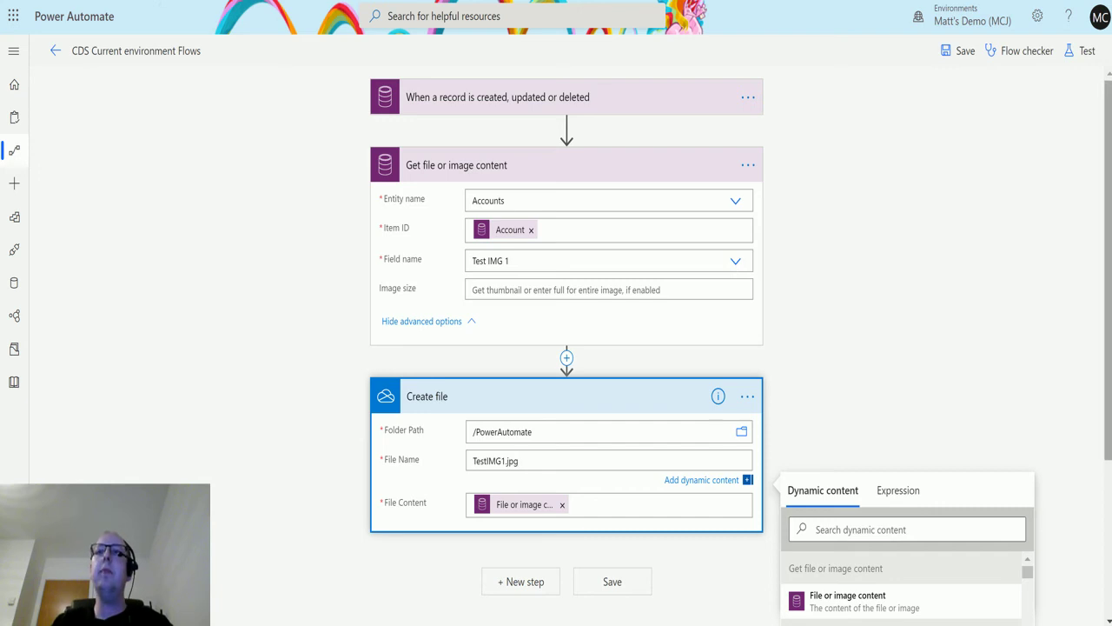
click(860, 139)
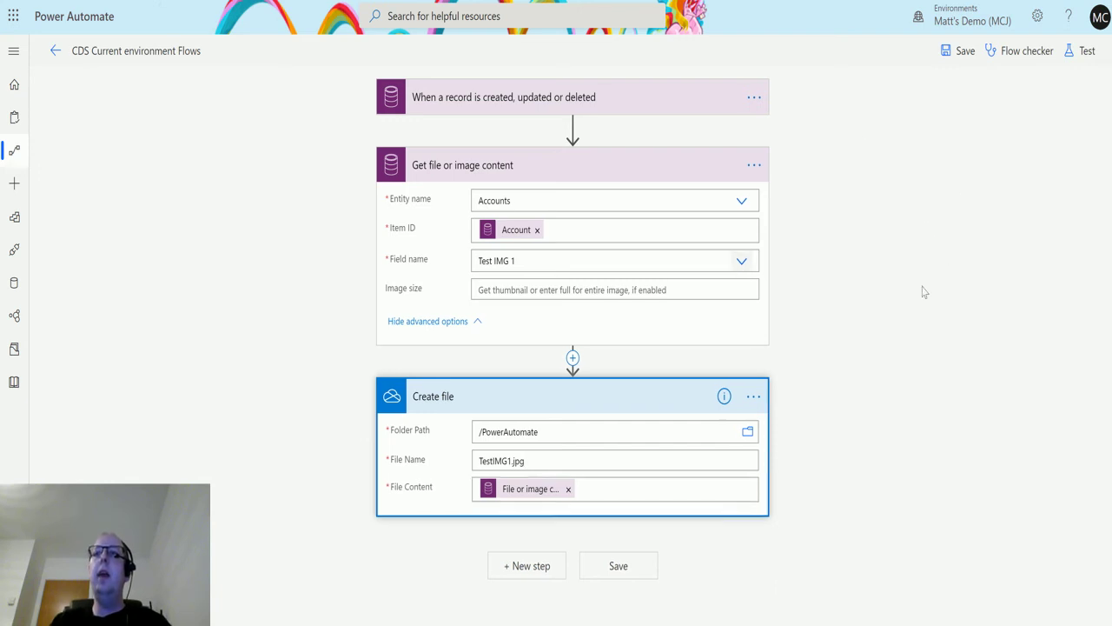
- Save and test the flow using data from the most recent previous run
click(1087, 53)
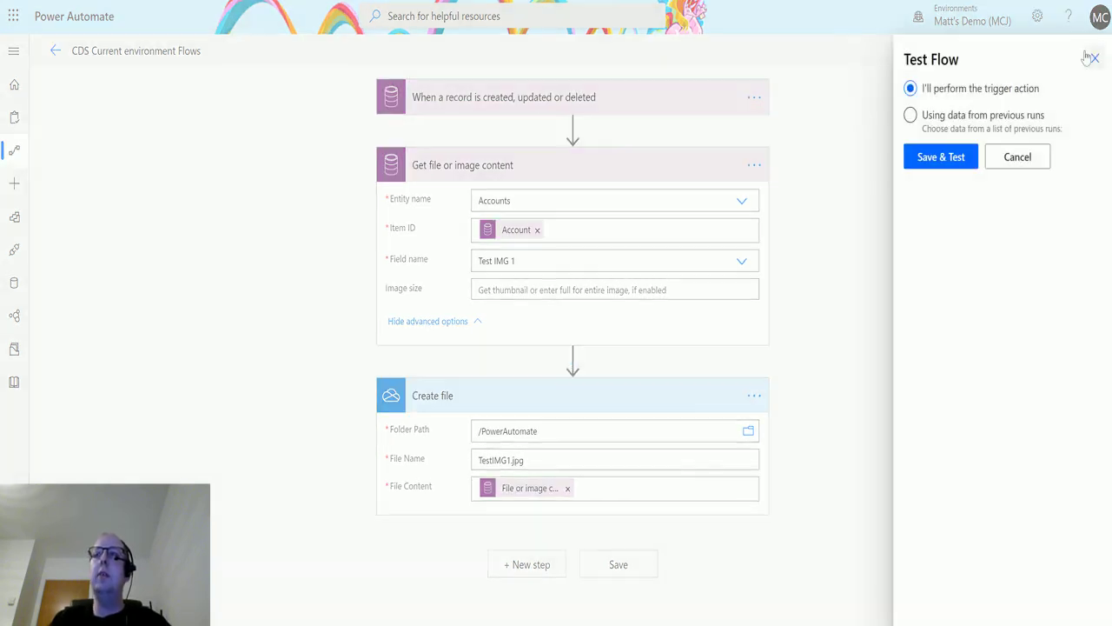
click(927, 128)
click(916, 158)
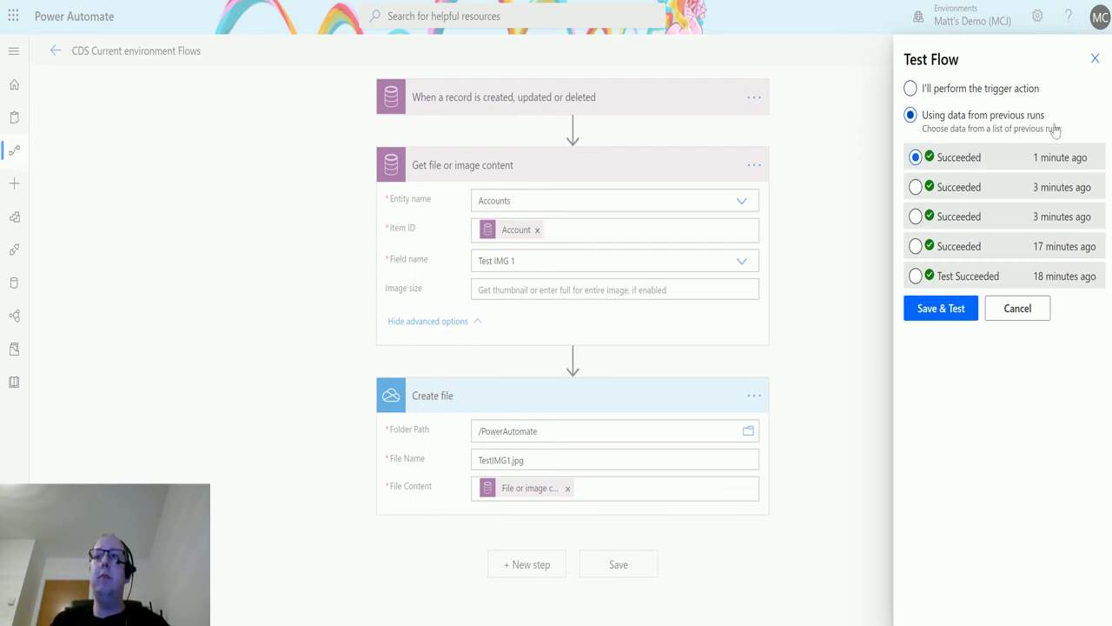
click(939, 315)
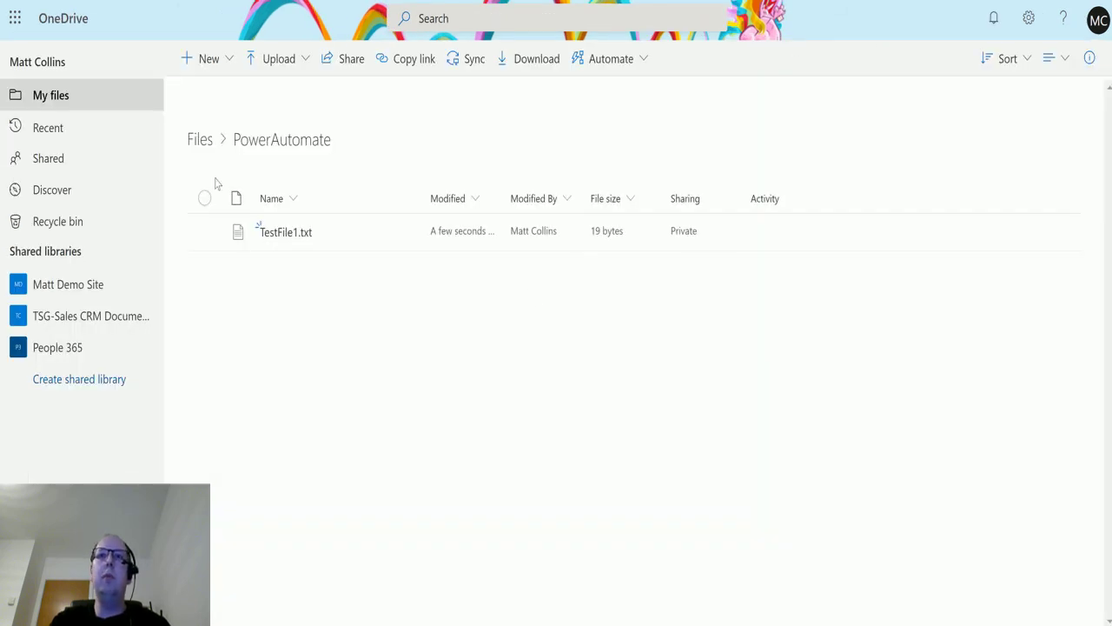
- Reopen the PowerAutomate folder in OneDrive from the Files list and refresh it to check for the new file
click(204, 141)
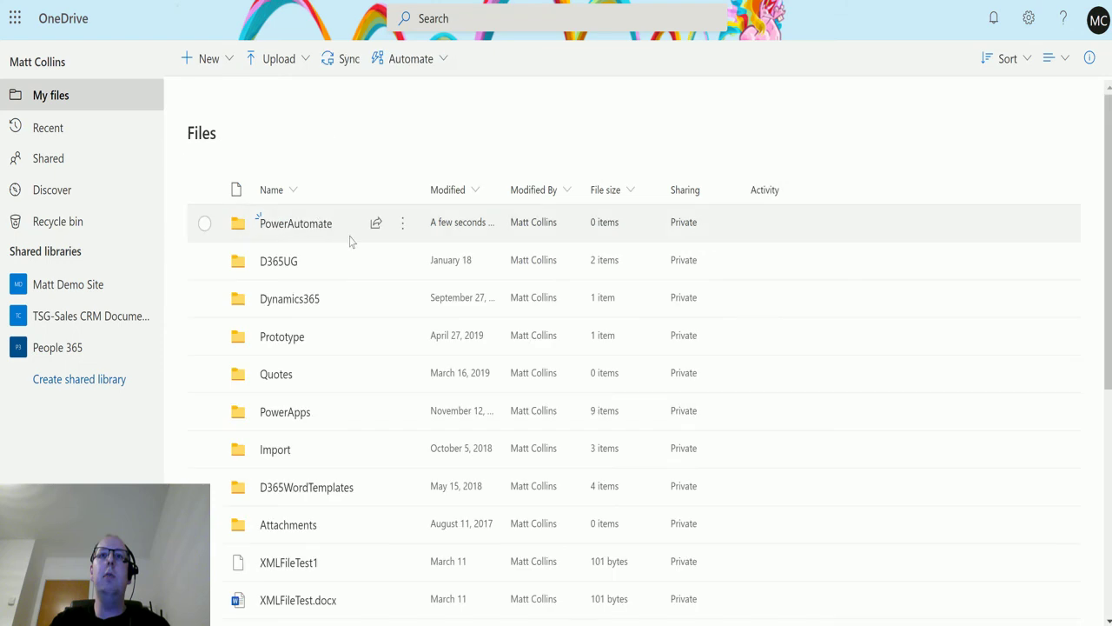
click(306, 229)
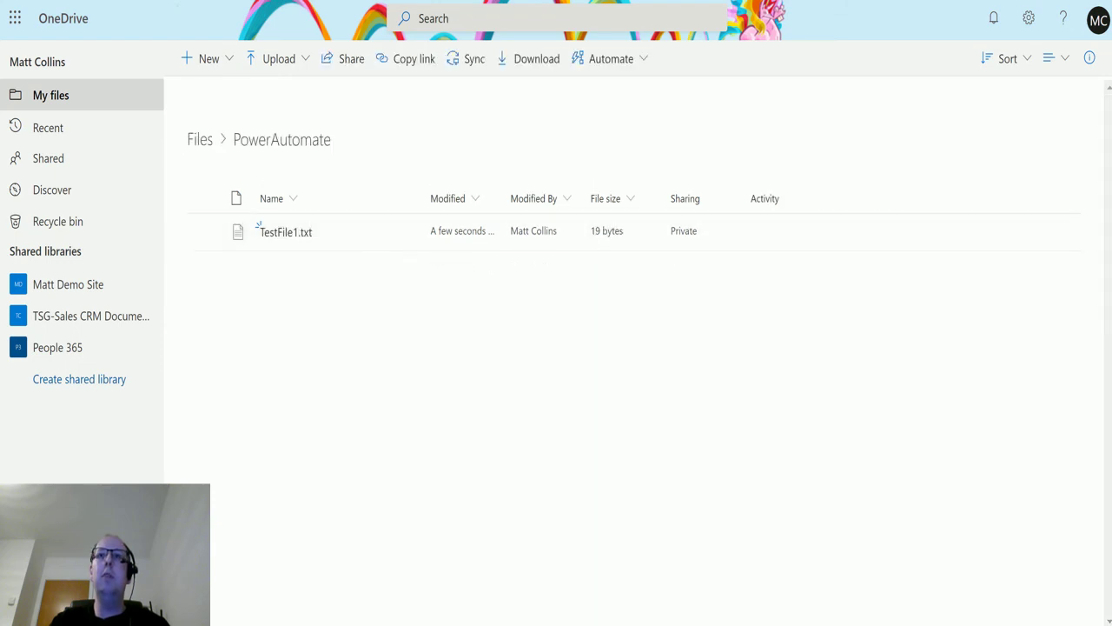
key(F5)
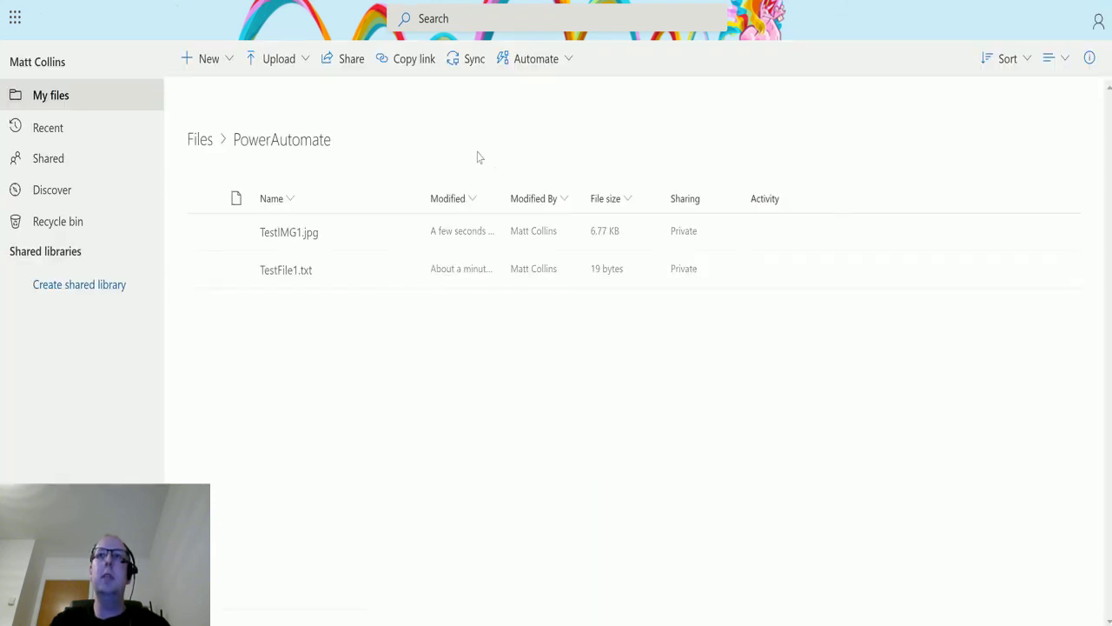
- Preview TestIMG1.jpg, download the image and close the preview
click(296, 234)
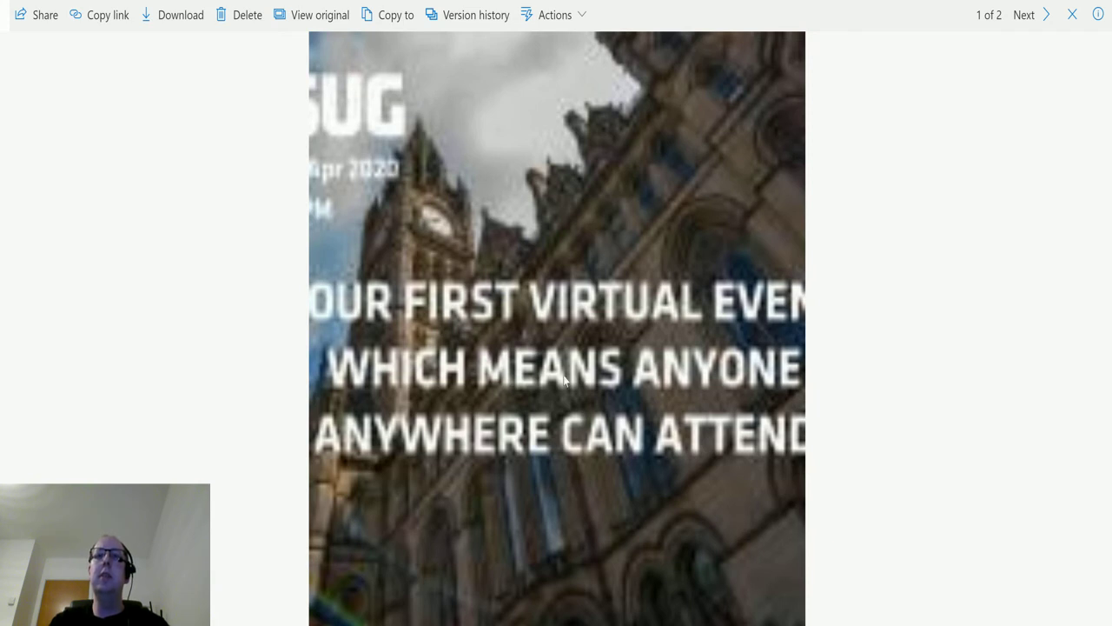
click(178, 15)
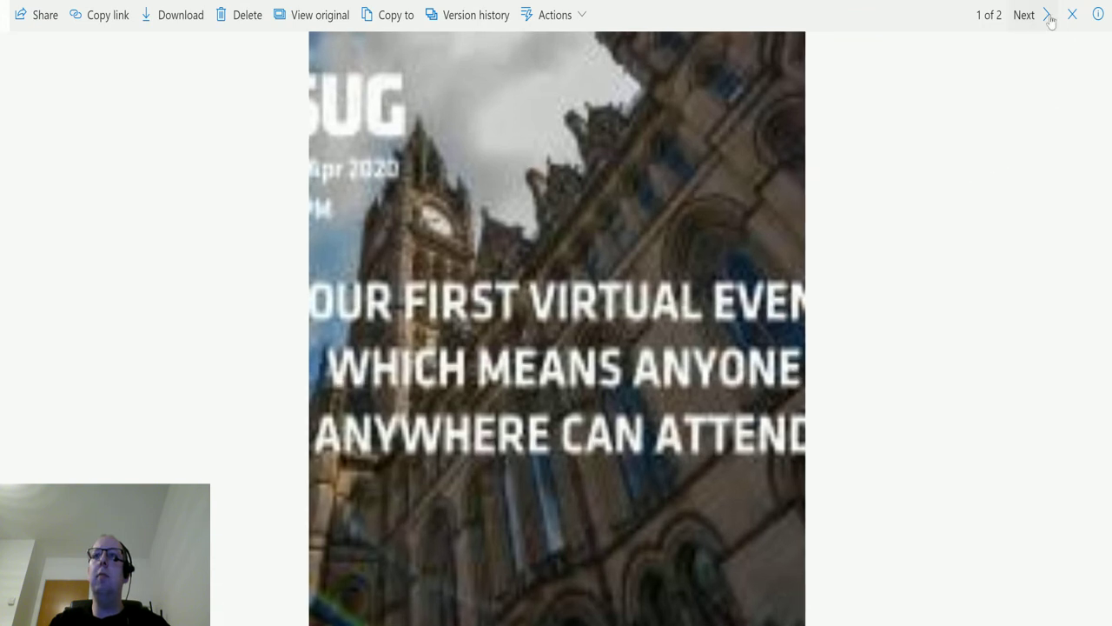
click(1072, 15)
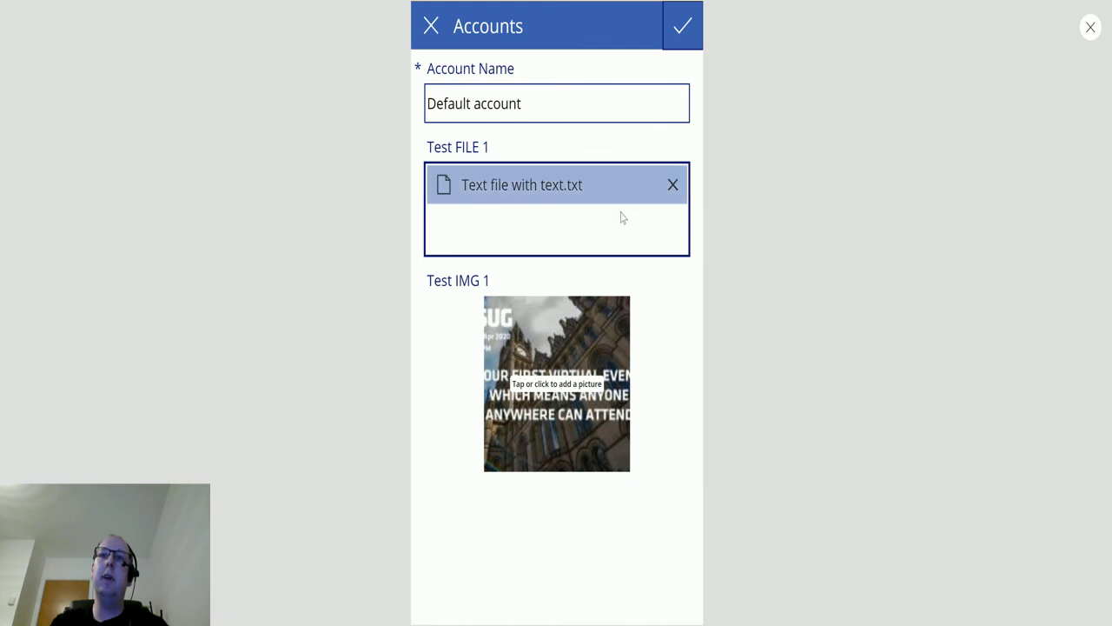
- In the Accounts app, try opening the Test FILE 1 attachment and the Test IMG 1 picture chooser, cancelling without choosing a file
click(505, 218)
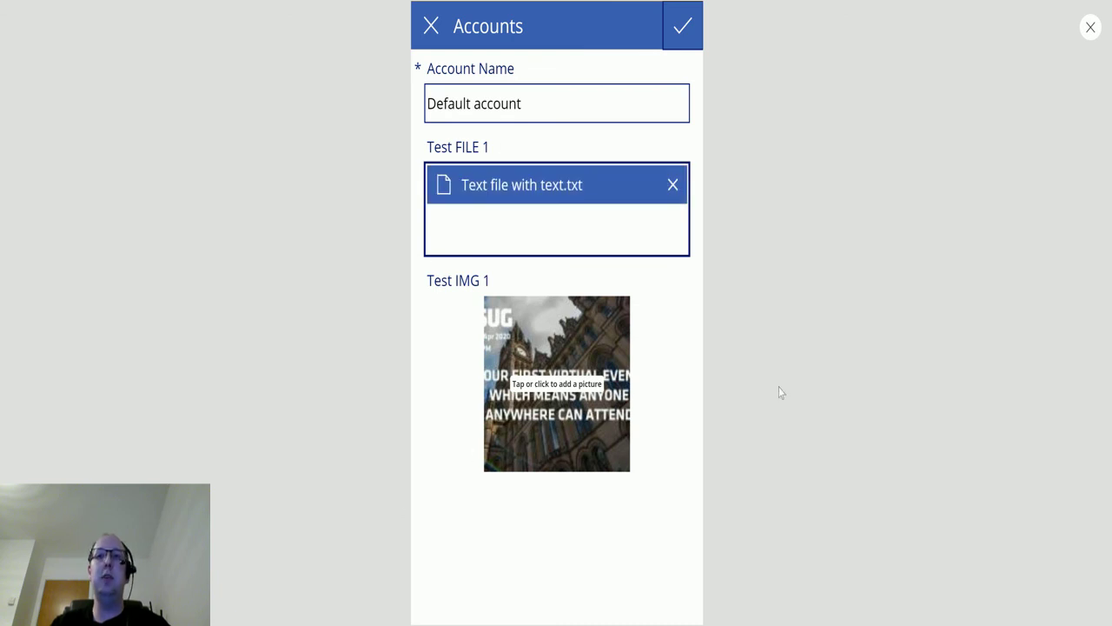
click(491, 190)
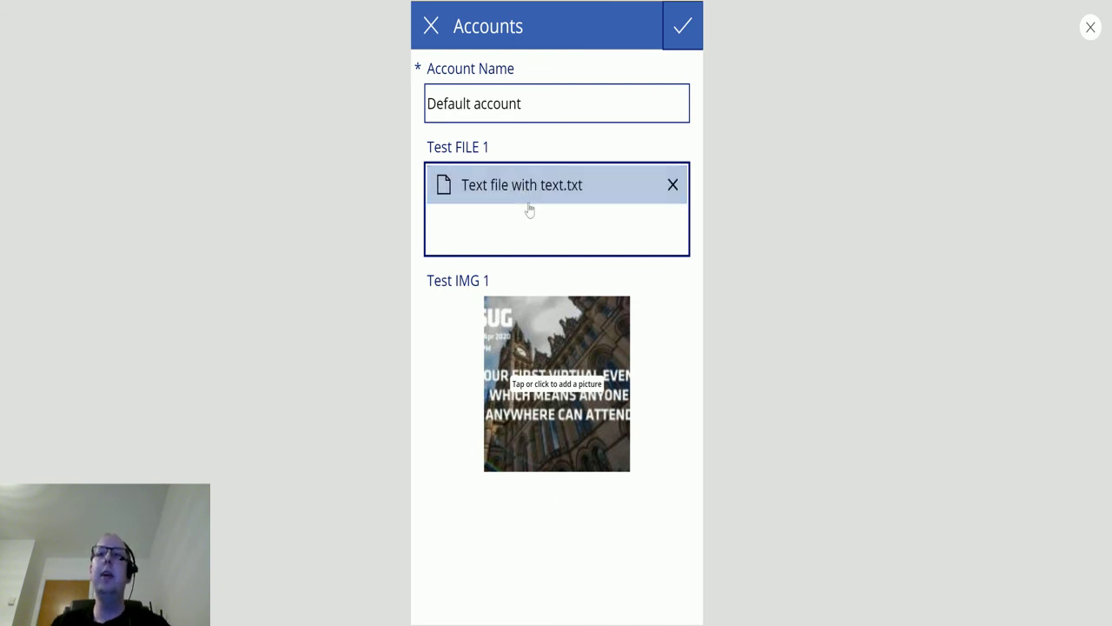
click(519, 171)
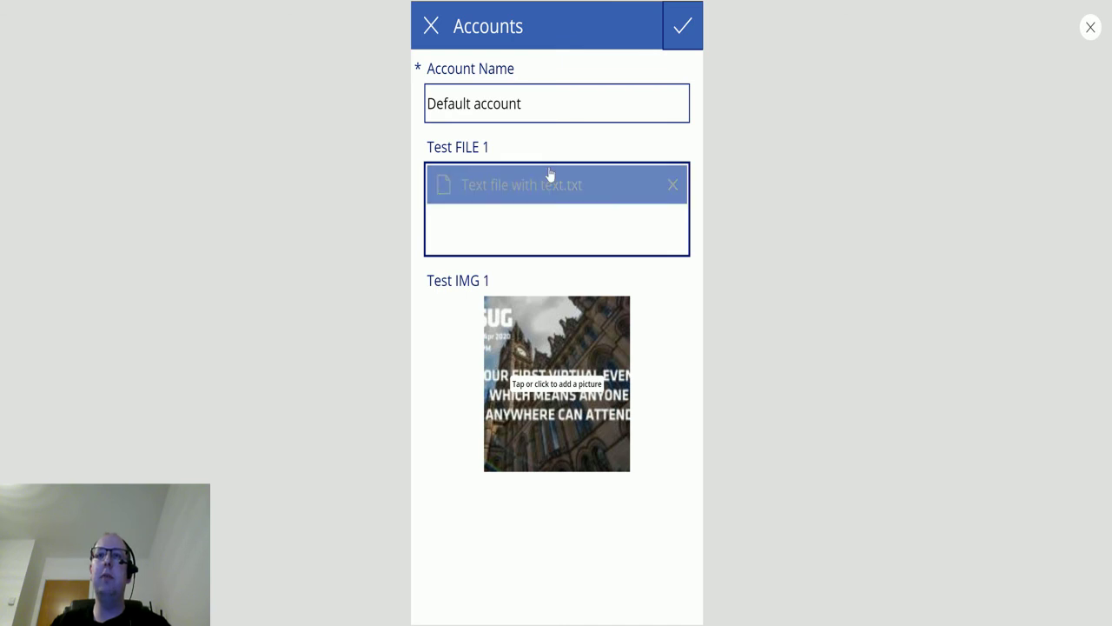
click(578, 192)
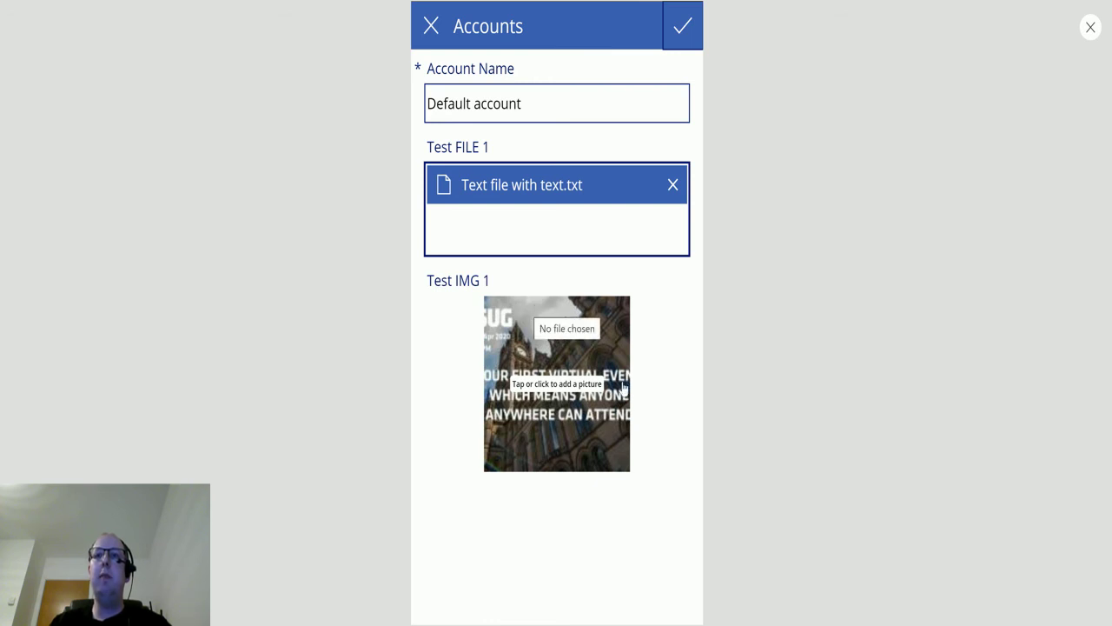
click(596, 387)
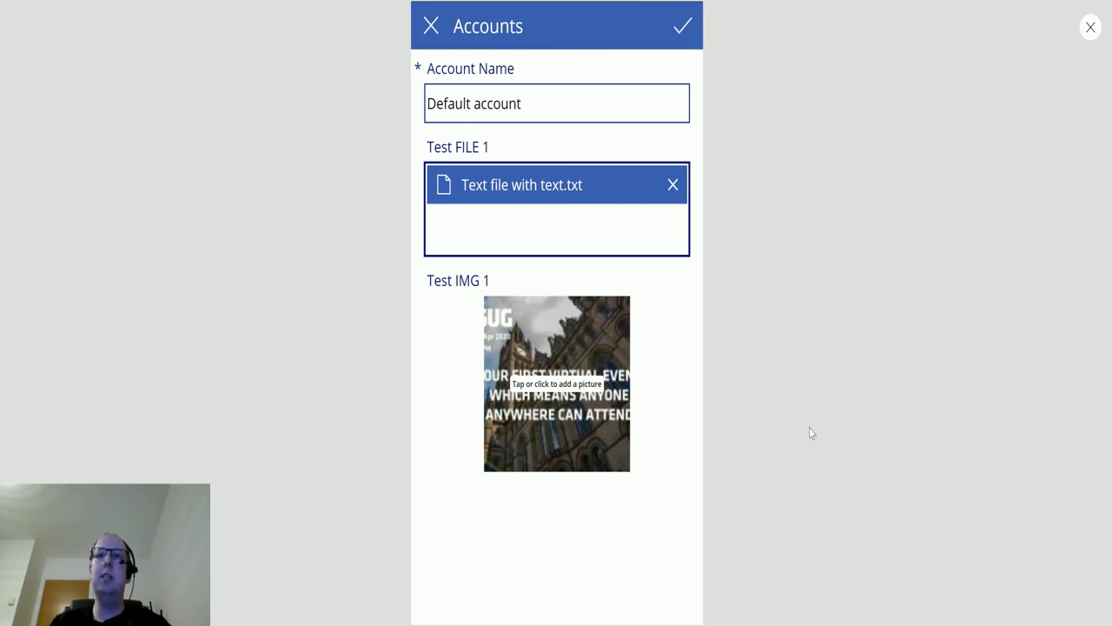
key(Escape)
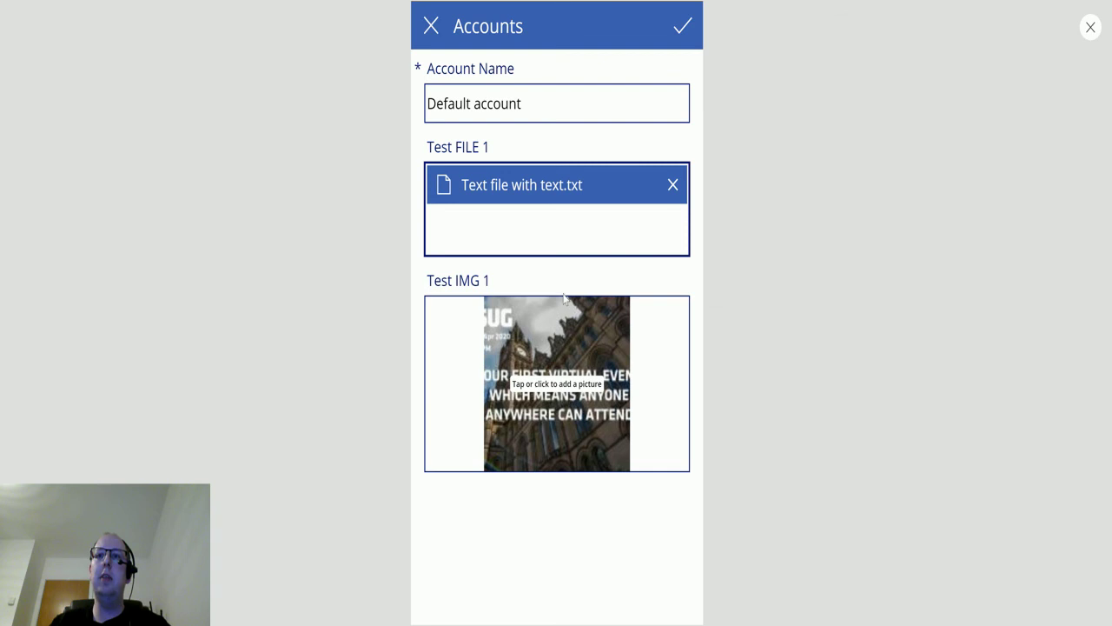
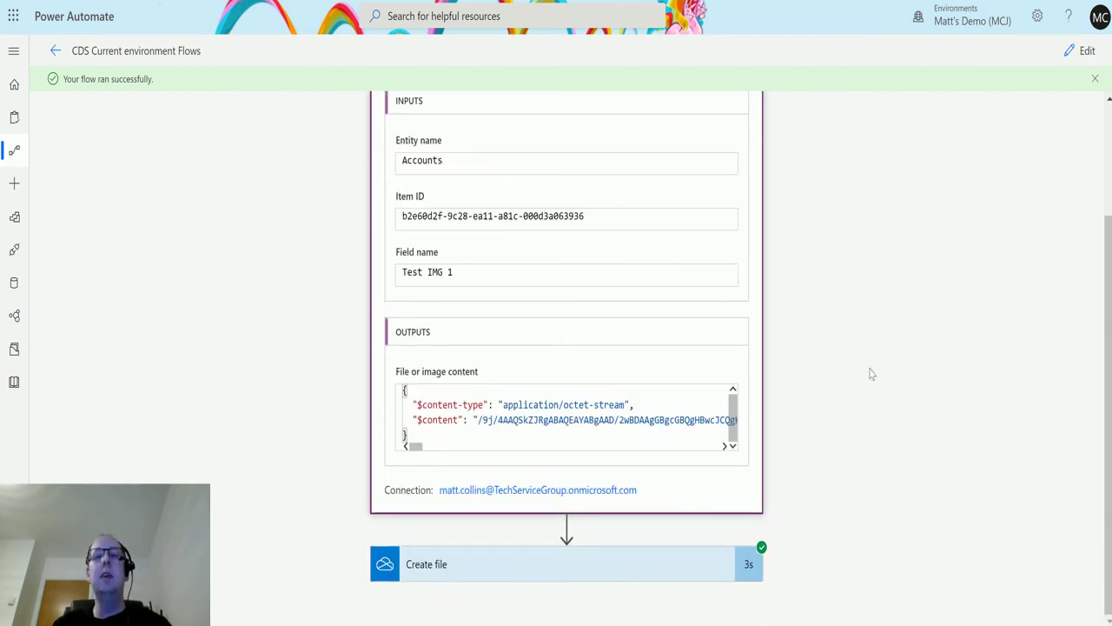
scroll(873, 376, up, 2)
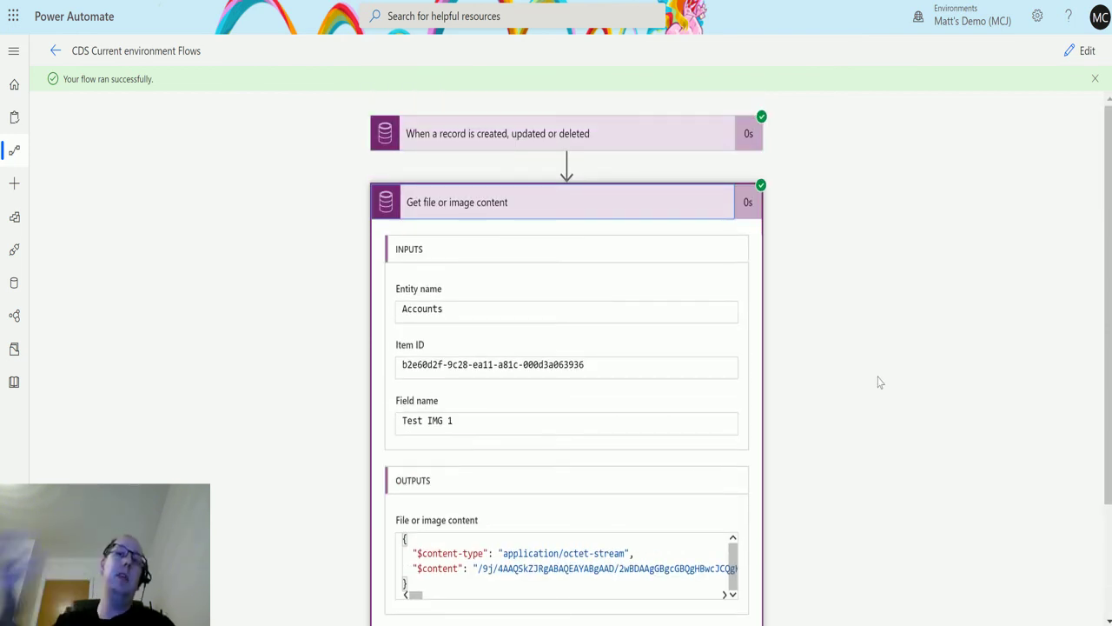